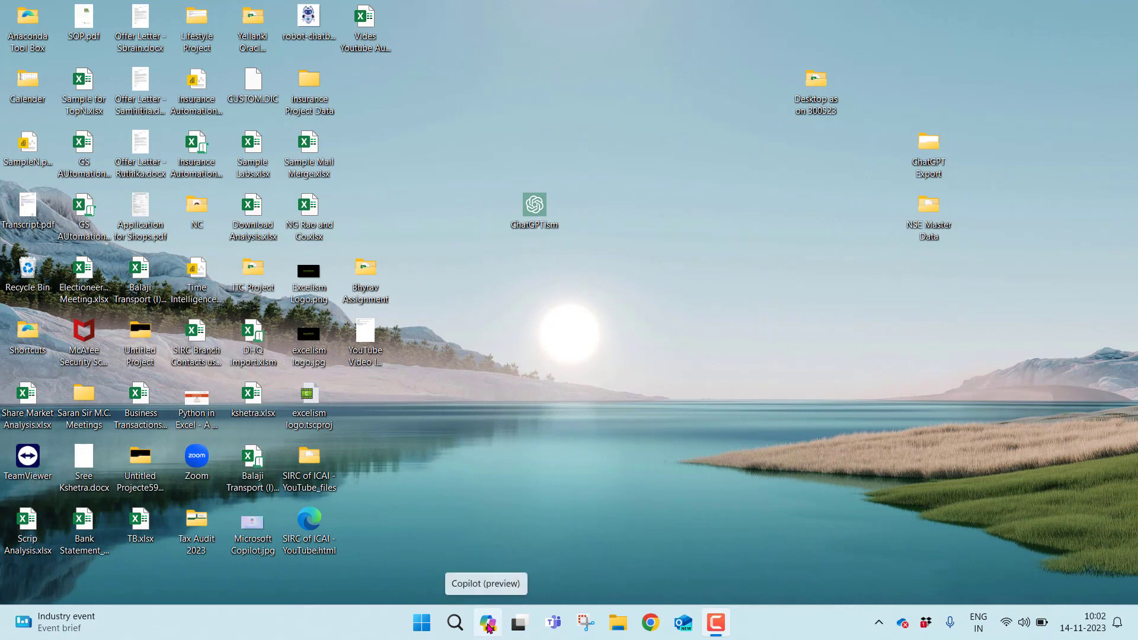
# Step: Open the Copilot in Windows sidebar from the taskbar button
pyautogui.click(488, 626)
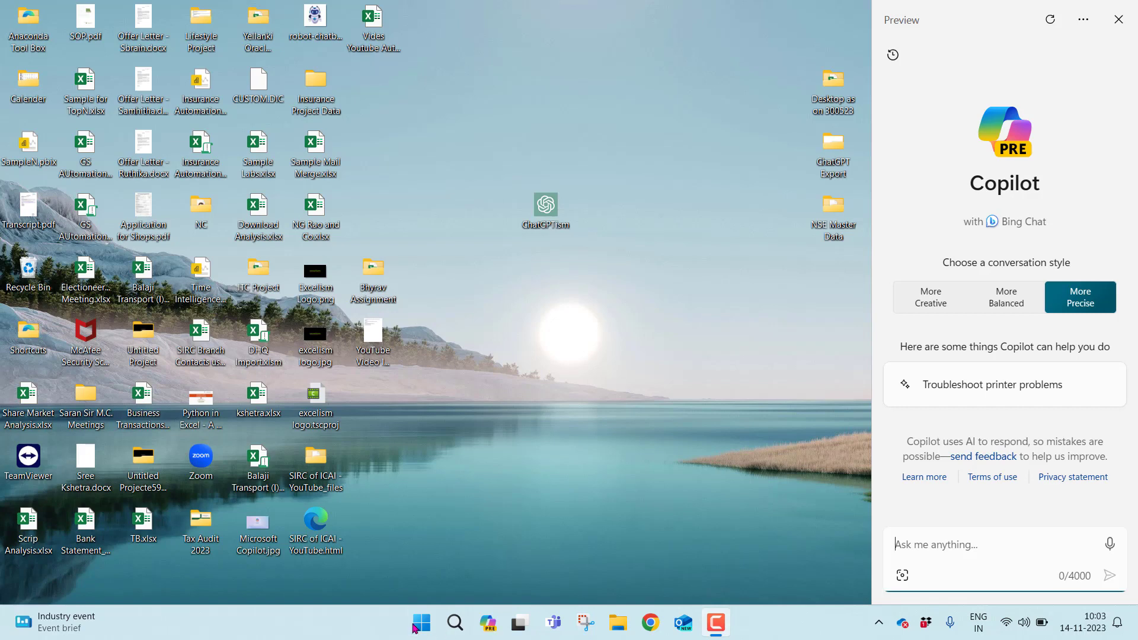
# Step: Launch Microsoft Edge from the Start menu search
pyautogui.click(419, 623)
pyautogui.write('edge')
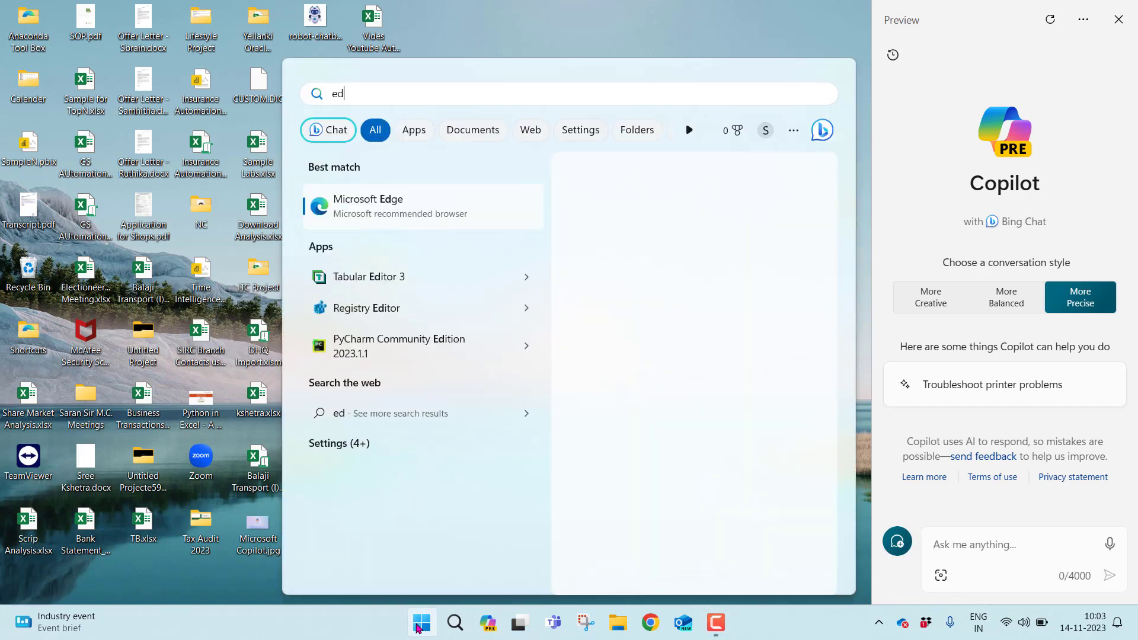
pyautogui.press('Return')
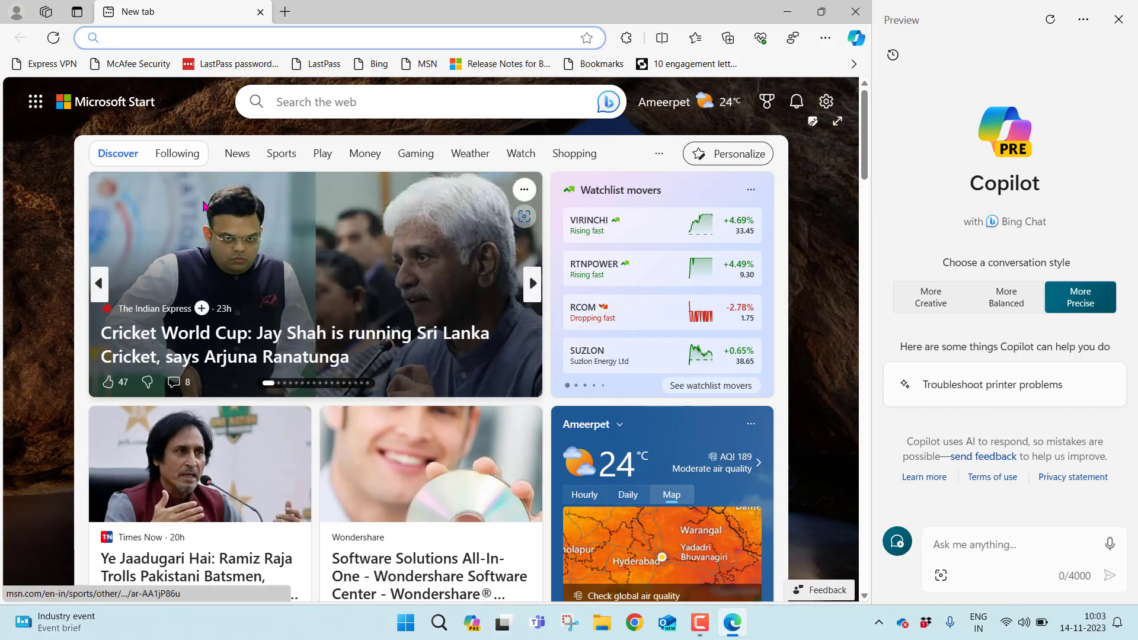
# Step: Search 'bing chat', switch to chat mode, and open bing.com/chat for a new conversation
pyautogui.write('ch')
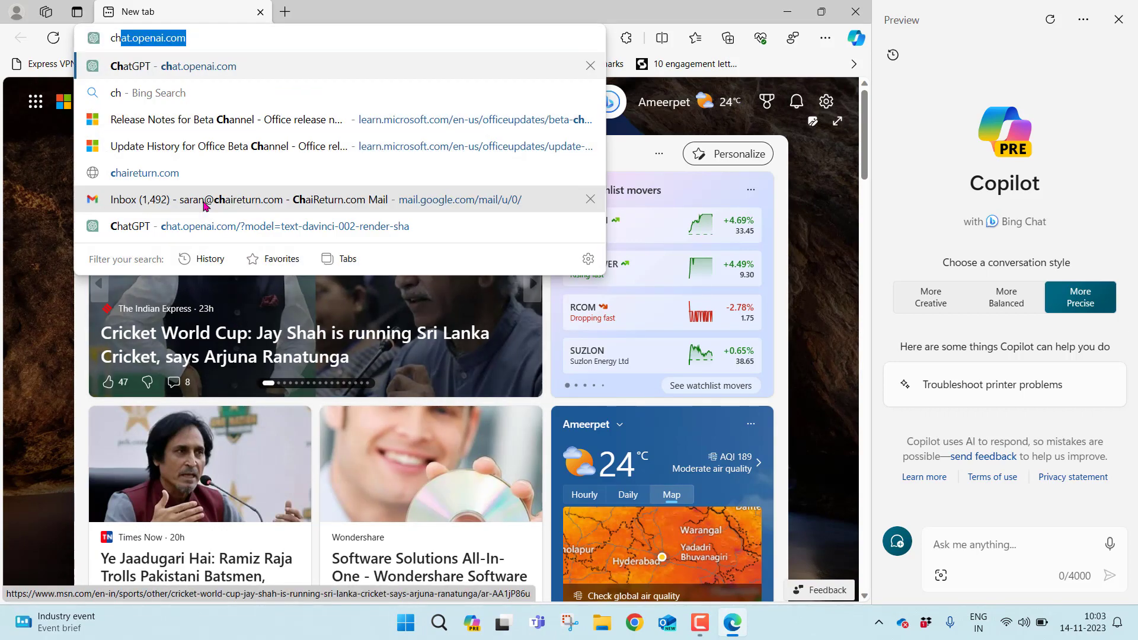
pyautogui.press('BackSpace')
pyautogui.press('BackSpace')
pyautogui.write('bing chat')
pyautogui.press('Return')
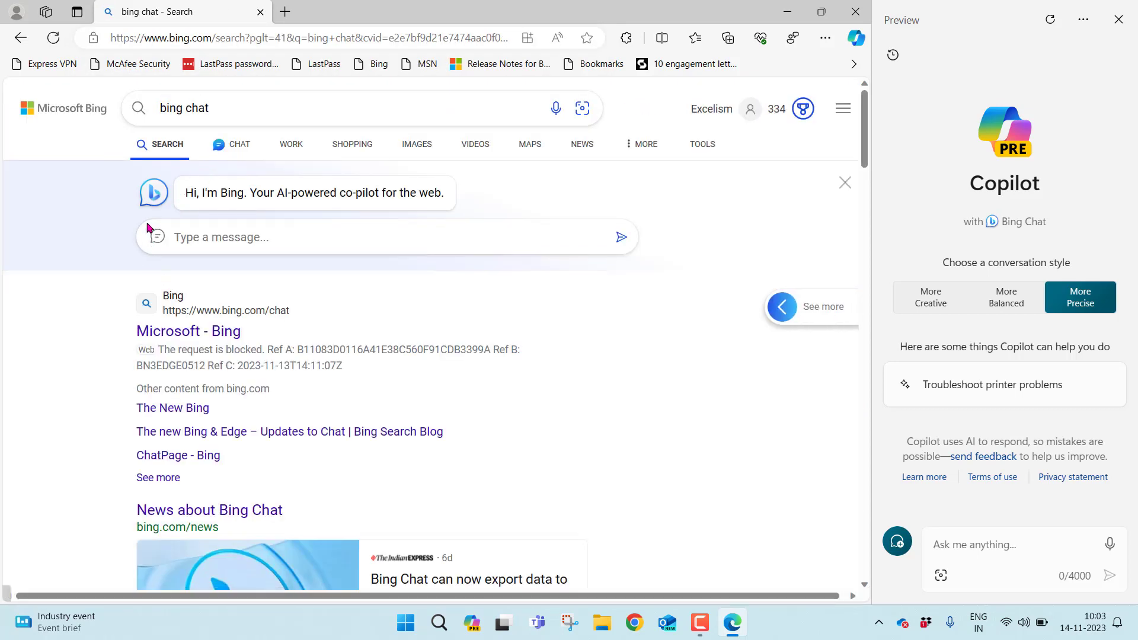
pyautogui.click(221, 152)
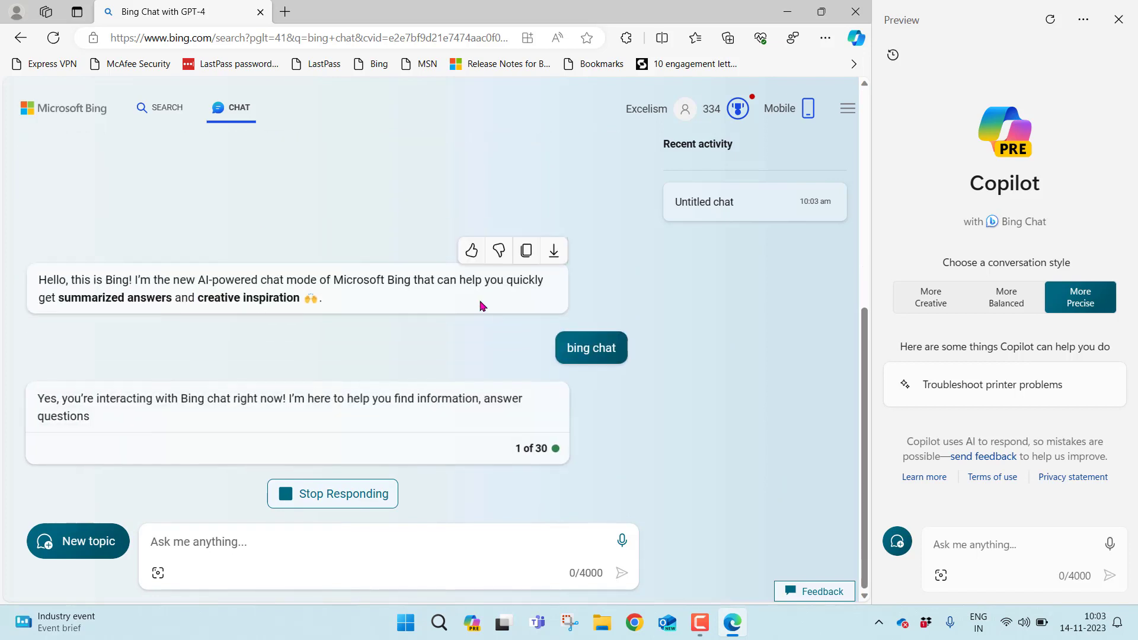
pyautogui.moveTo(580, 345)
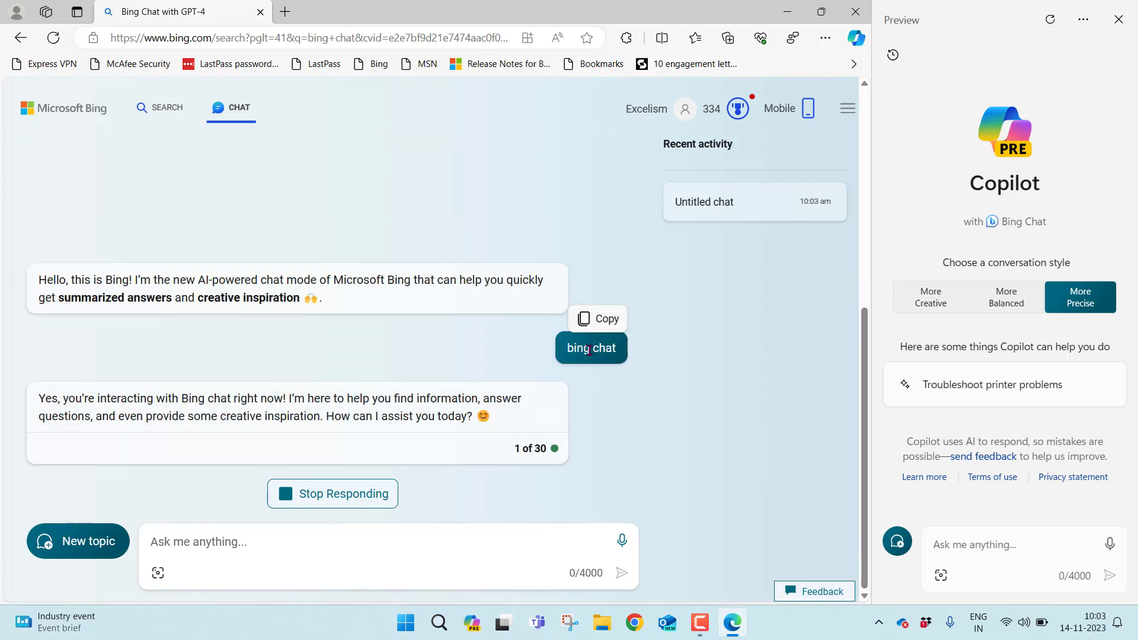
pyautogui.click(287, 37)
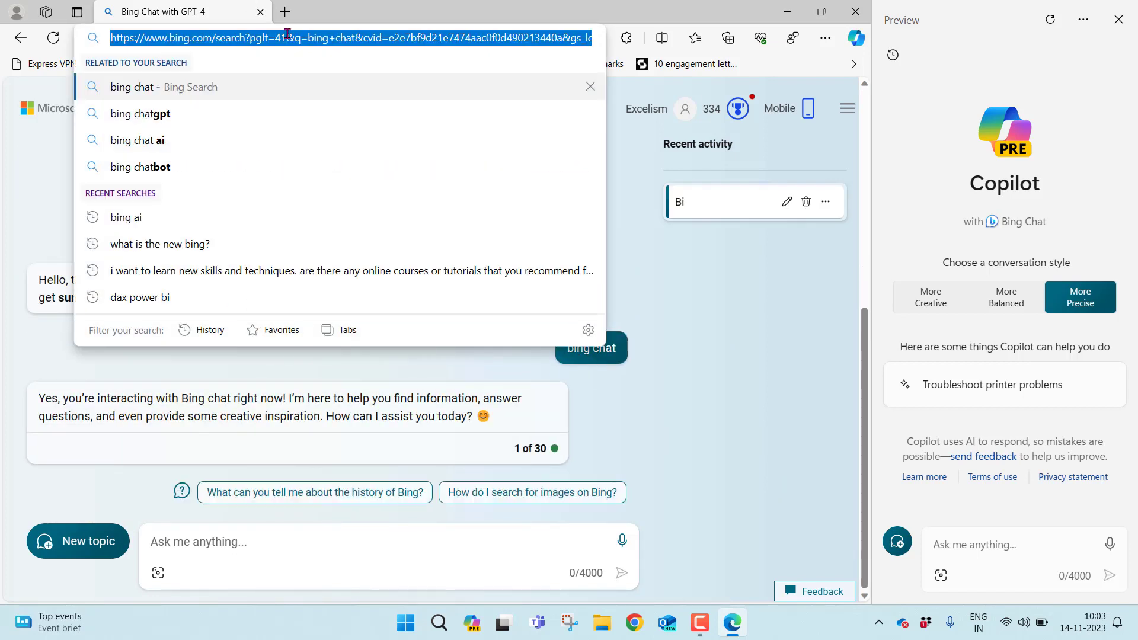
pyautogui.write('bing.com')
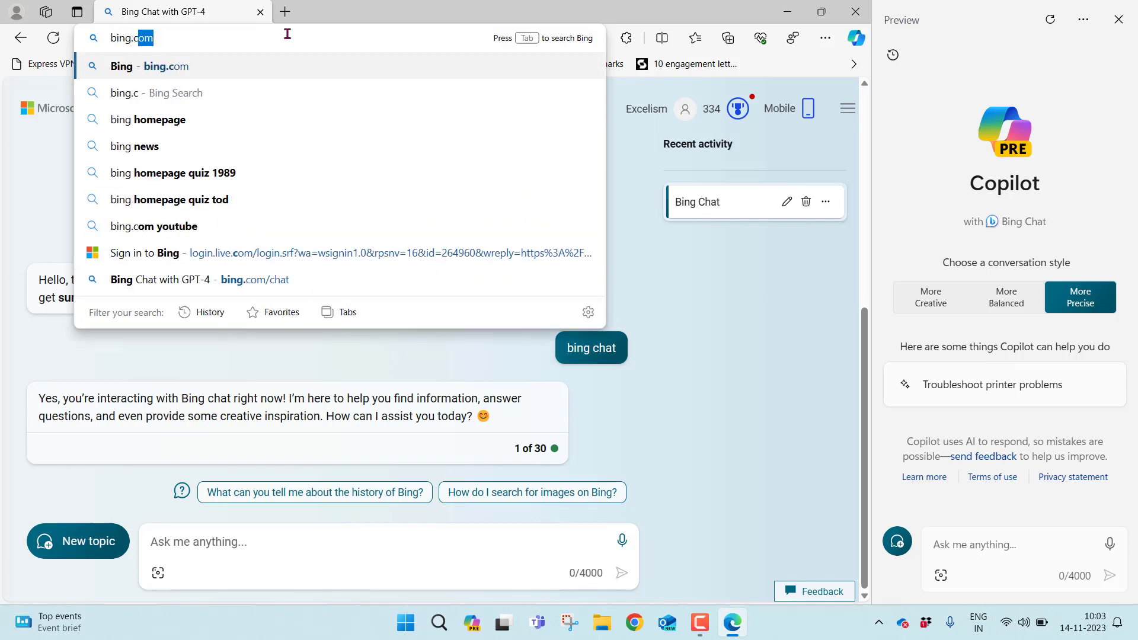
pyautogui.write('/')
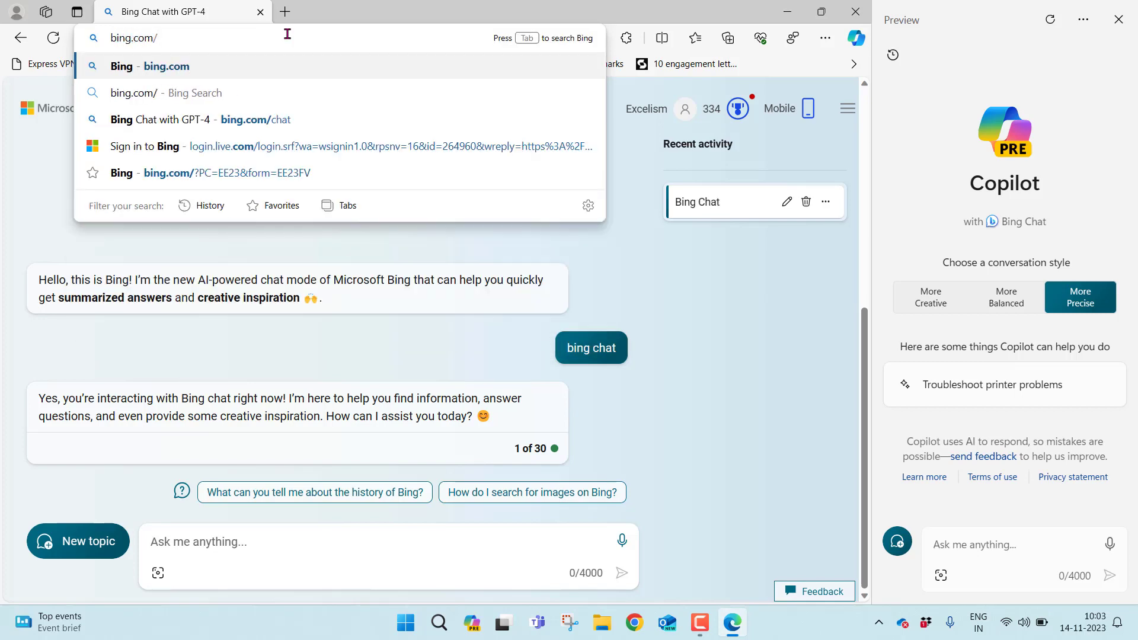
pyautogui.write('chat')
pyautogui.press('Return')
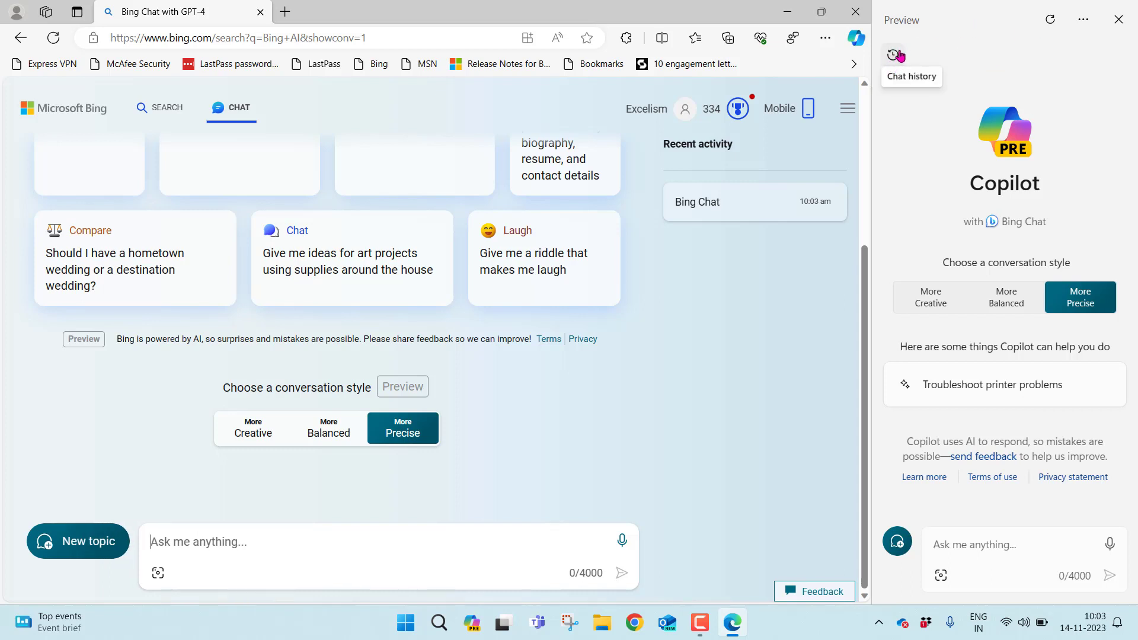
# Step: Ask Copilot 'Today what is the currency rate of USD/INR?' and expand all source links
pyautogui.click(1054, 544)
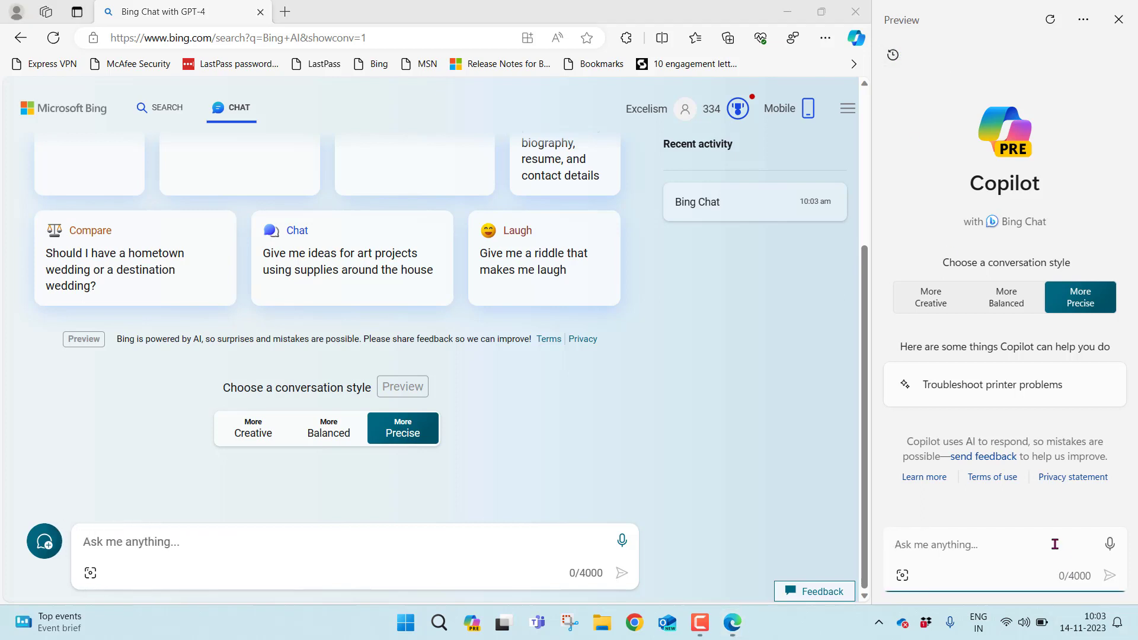
pyautogui.write('Today what is the currency r')
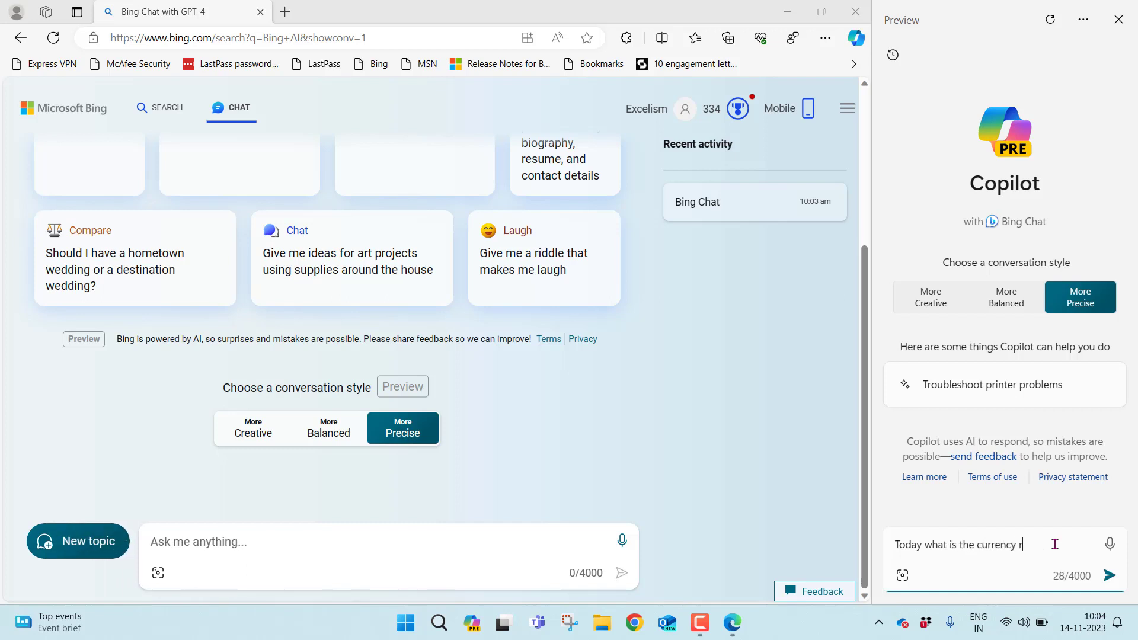
pyautogui.write('ate of USD/INR?')
pyautogui.press('Return')
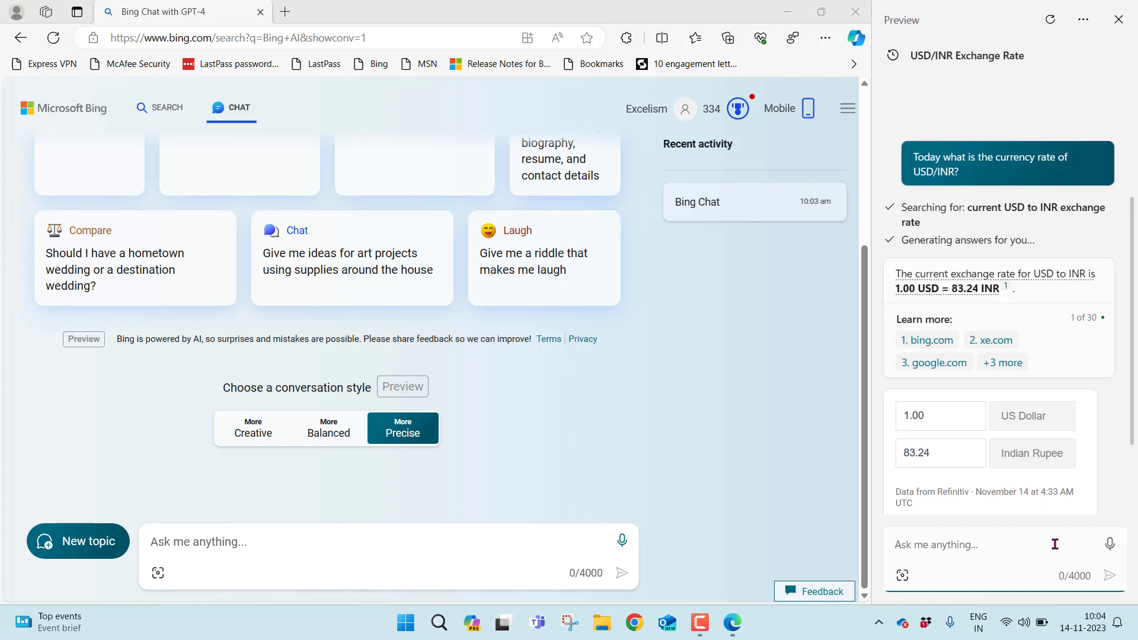
pyautogui.click(1011, 363)
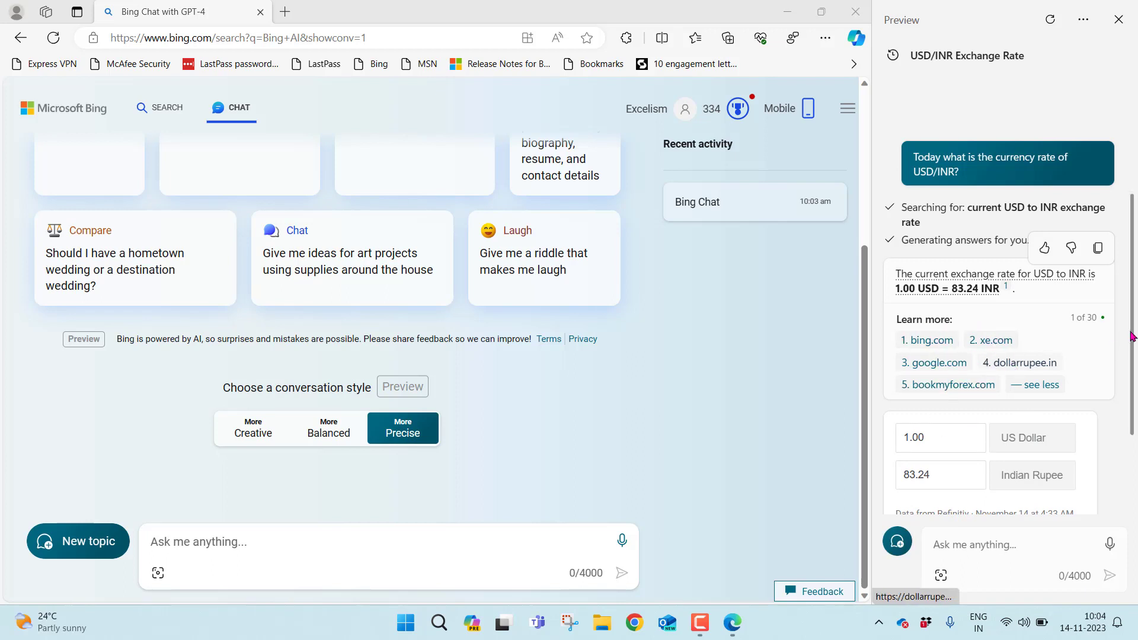
pyautogui.moveTo(1130, 337); pyautogui.dragTo(1129, 415)
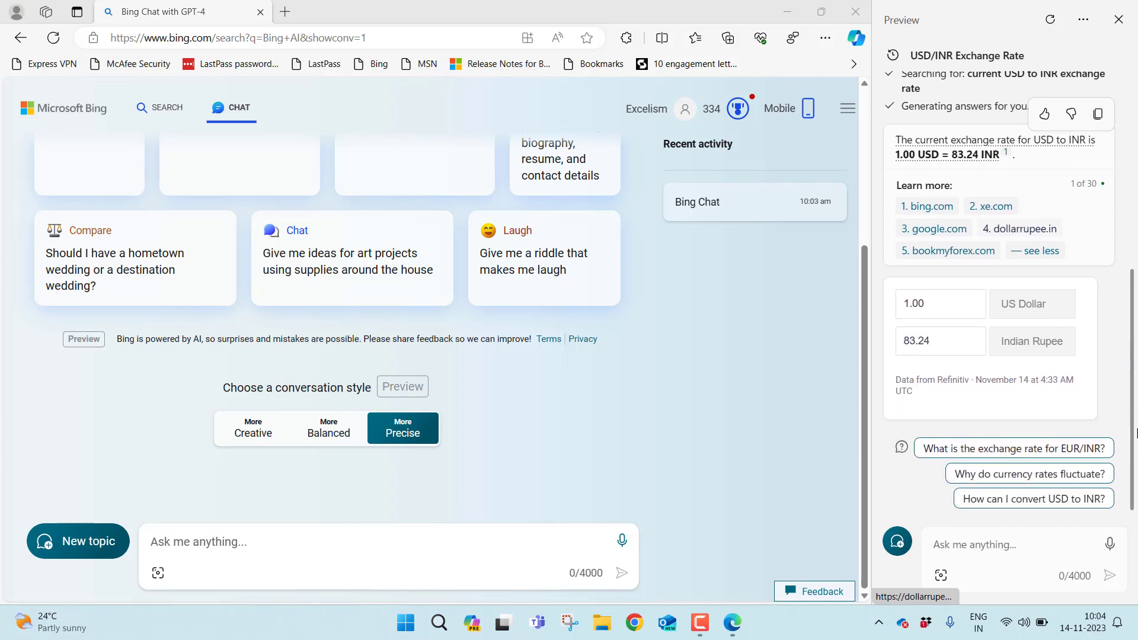
pyautogui.click(952, 299)
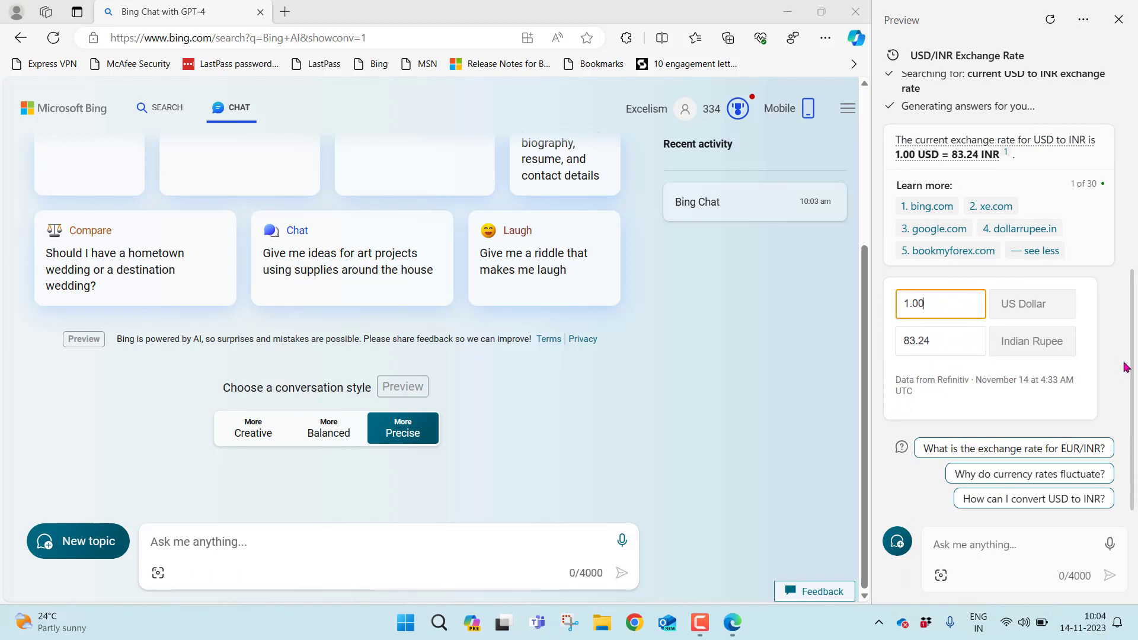
pyautogui.scroll(1, 1128, 368)
pyautogui.scroll(4, 1135, 198)
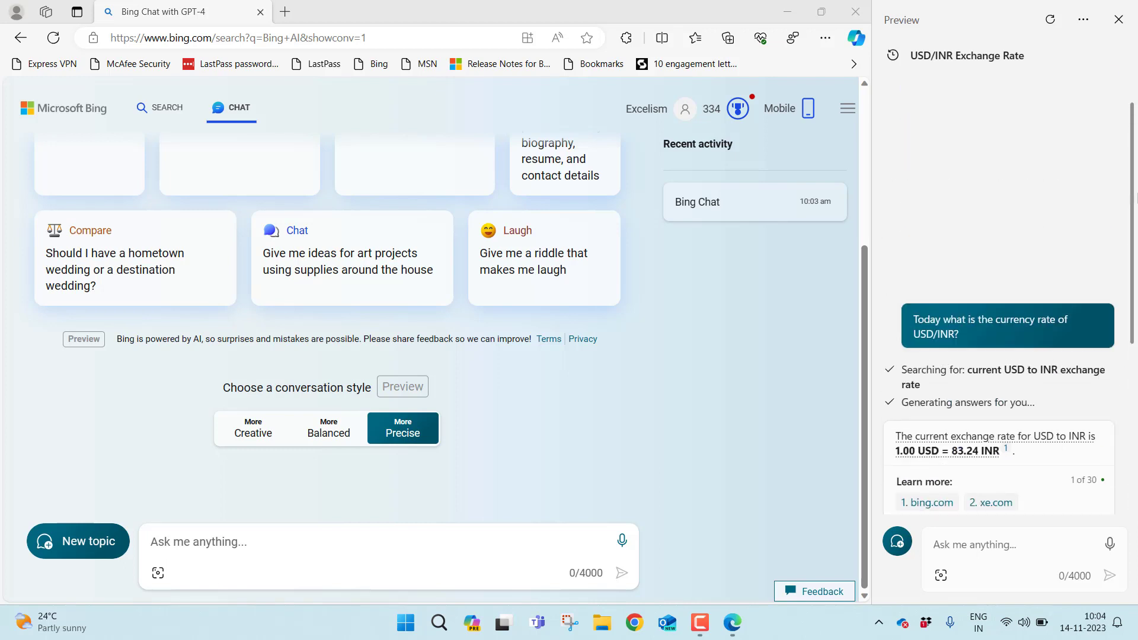
pyautogui.scroll(1, 1131, 114)
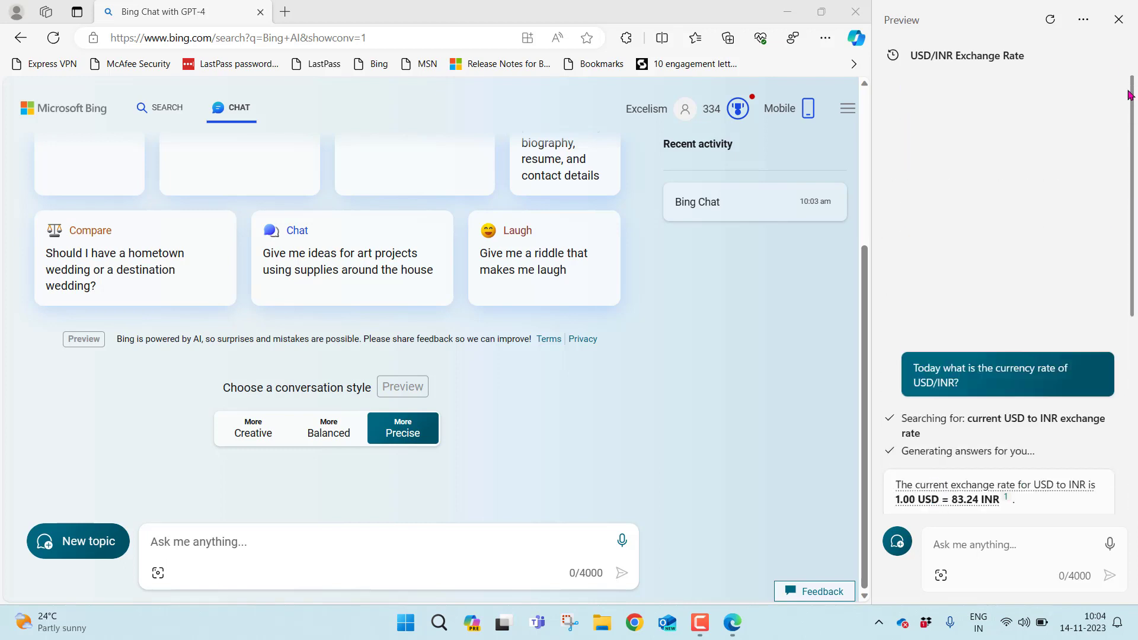
# Step: Show Copilot's chat history listing the USD/INR Exchange Rate conversation
pyautogui.click(894, 56)
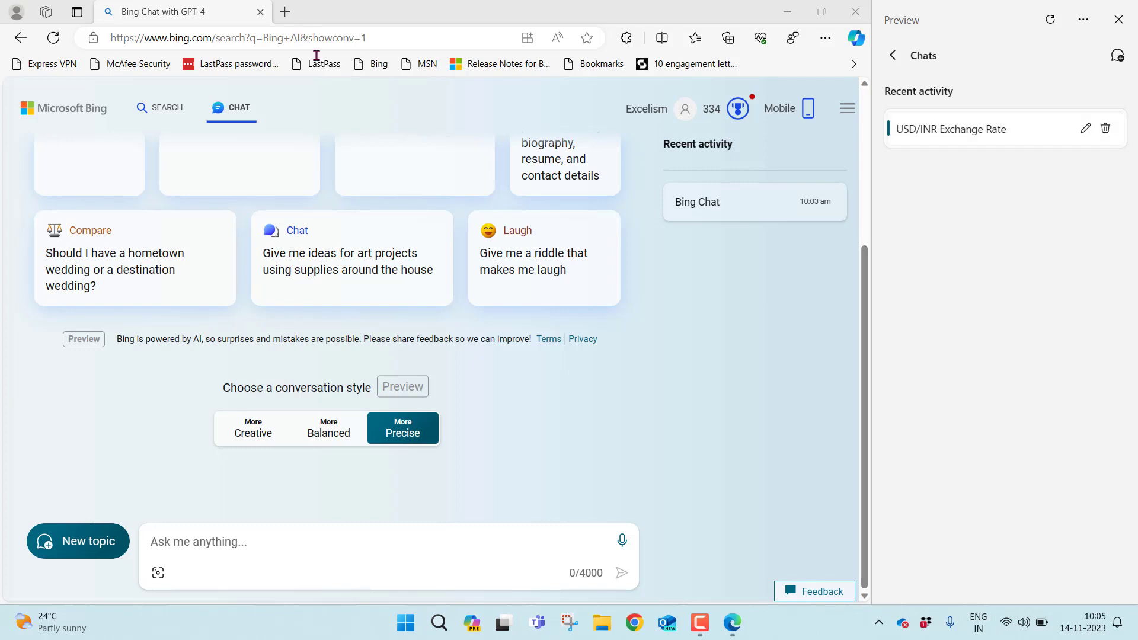
# Step: Reload Bing Chat, open the synced USD/INR Exchange Rate chat, and show the Chats list
pyautogui.click(351, 37)
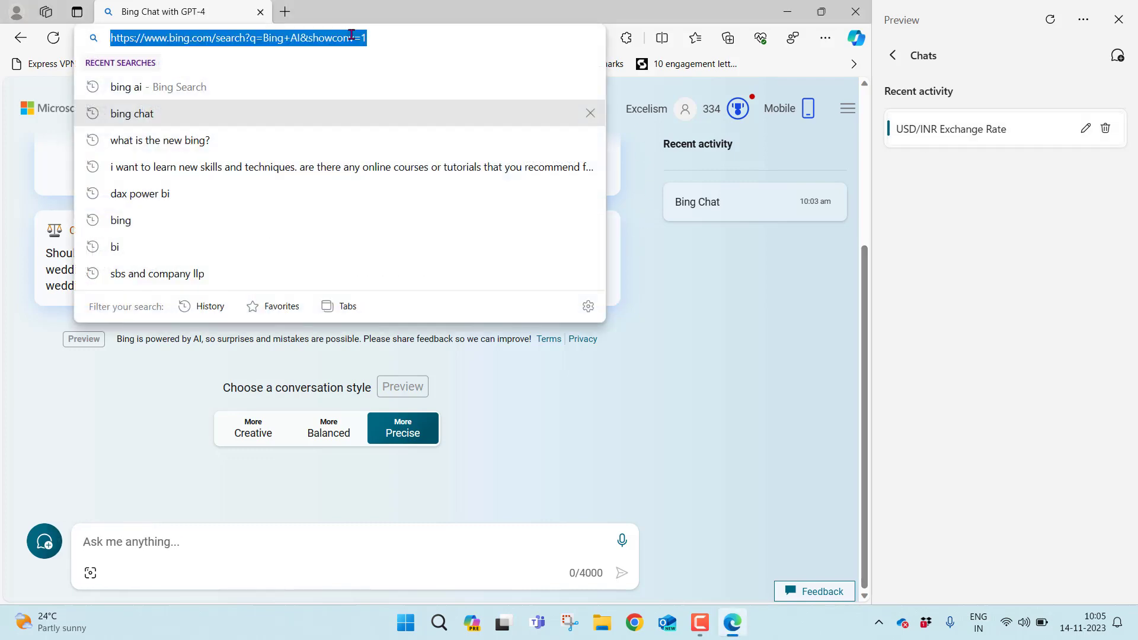
pyautogui.press('Return')
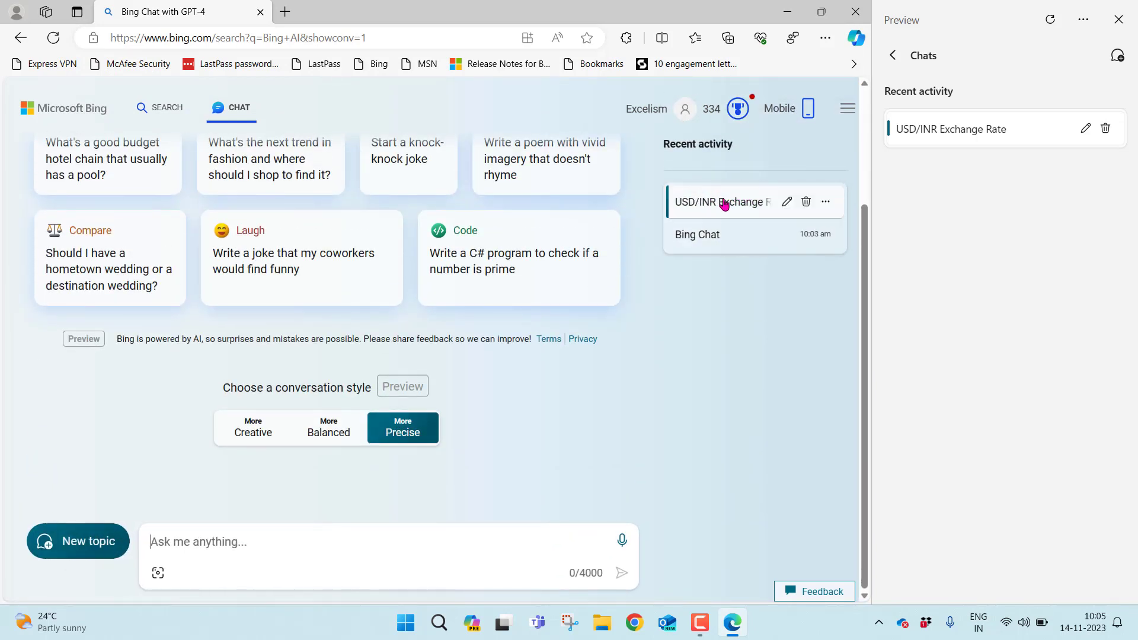
pyautogui.click(738, 202)
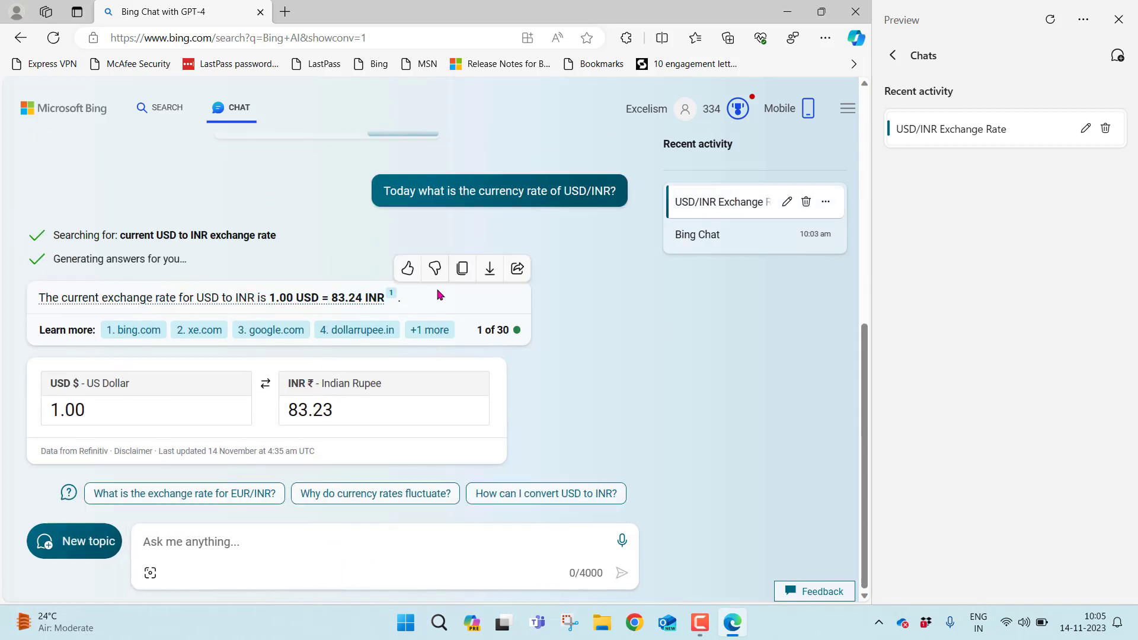
pyautogui.click(968, 127)
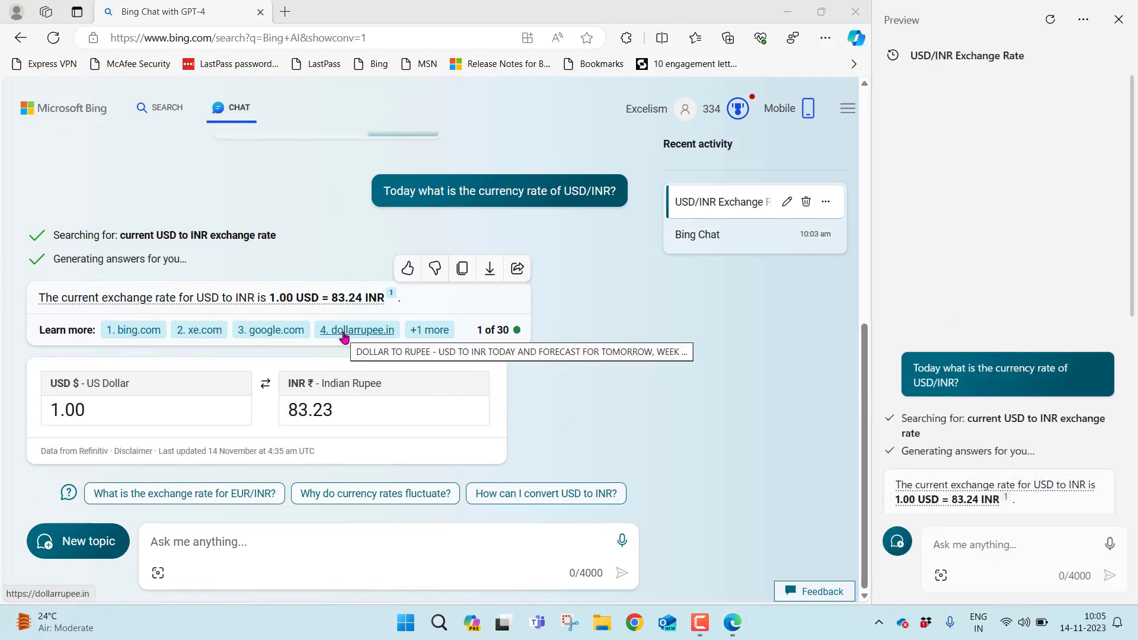
pyautogui.click(891, 57)
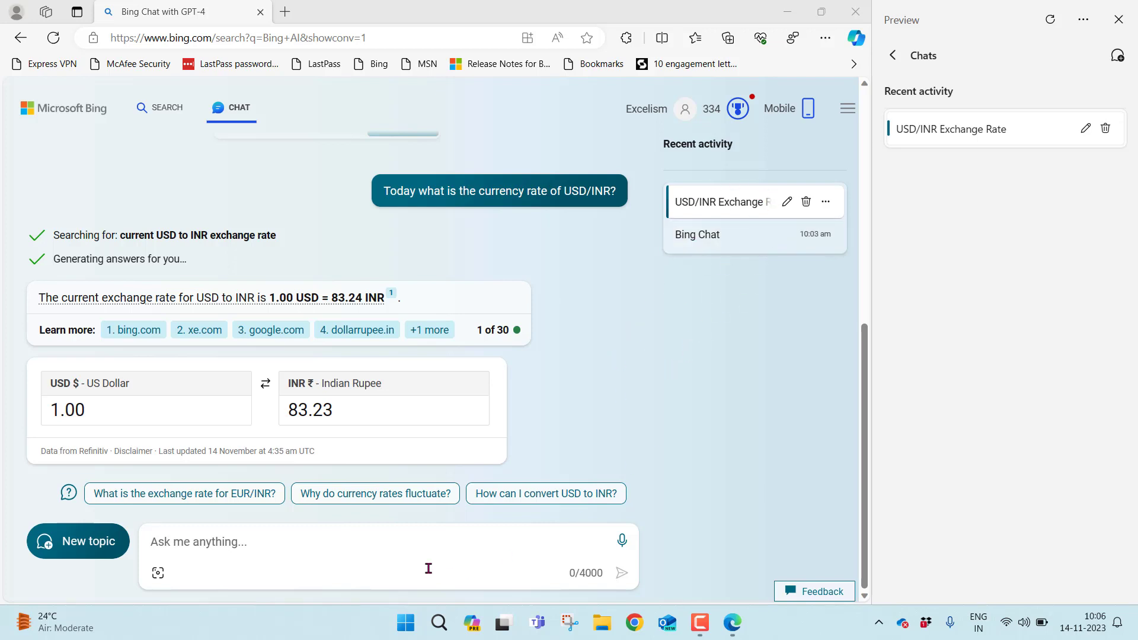
# Step: Ask Bing Chat for the last 10 days of USD/INR rates in tabular format and copy the answer
pyautogui.click(385, 546)
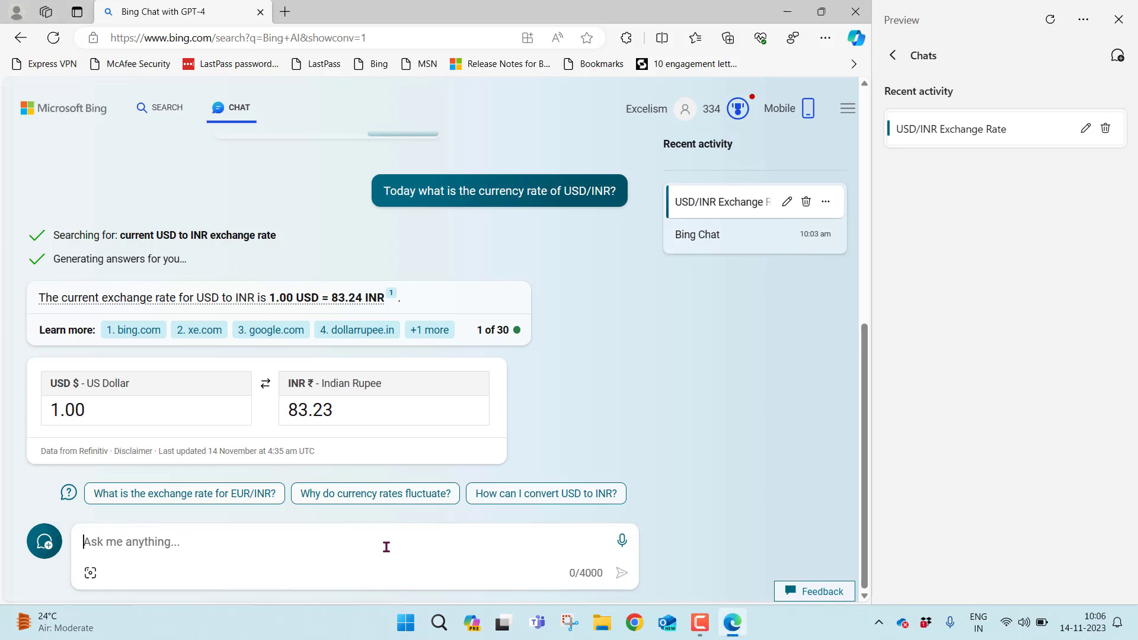
pyautogui.write('Can you ')
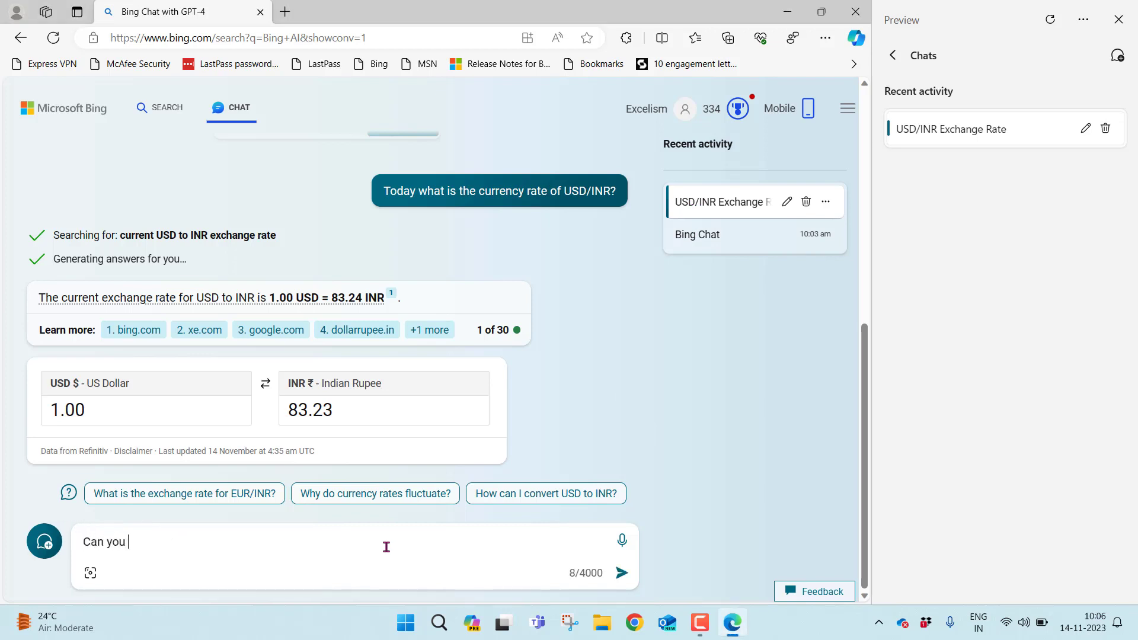
pyautogui.write('please provide me last 10 ')
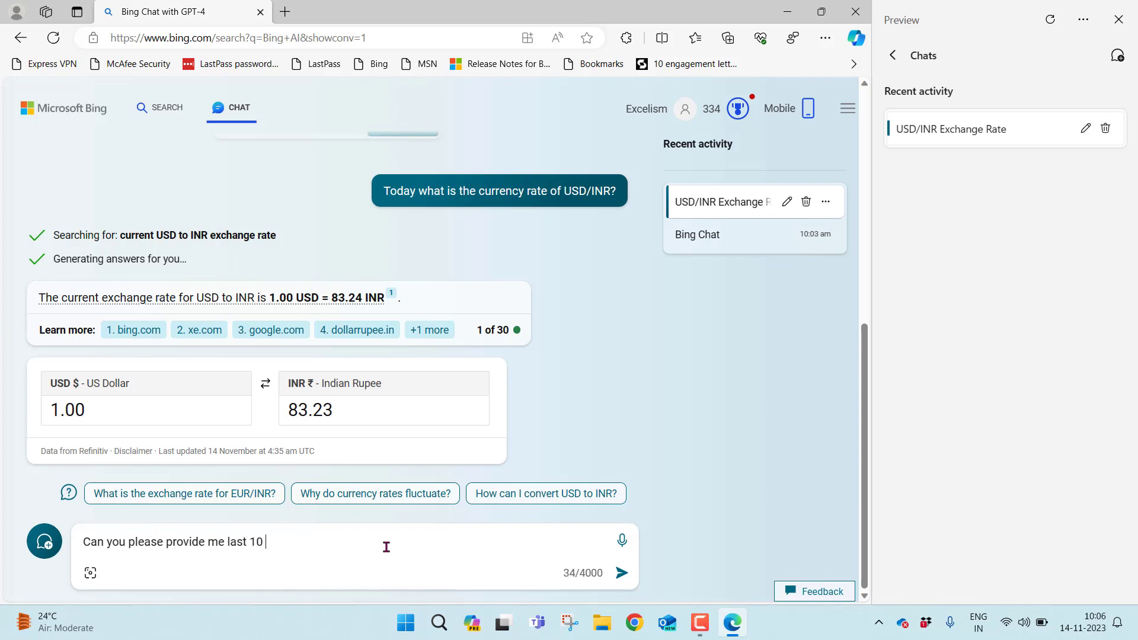
pyautogui.write('days USD/INR Rate ')
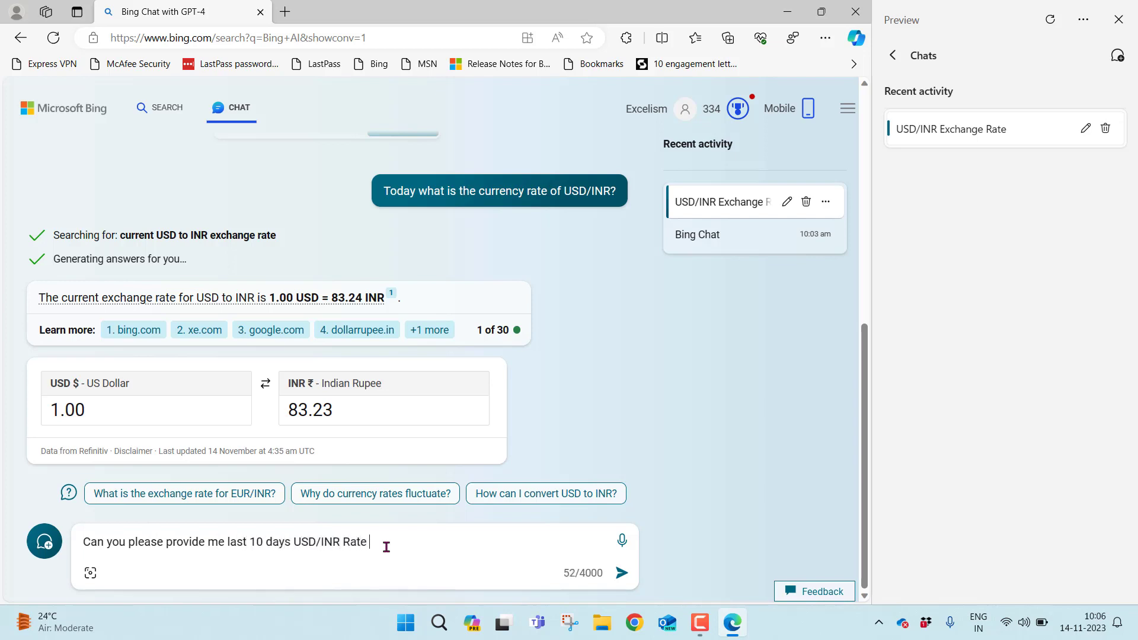
pyautogui.write('in tabular format')
pyautogui.press('Return')
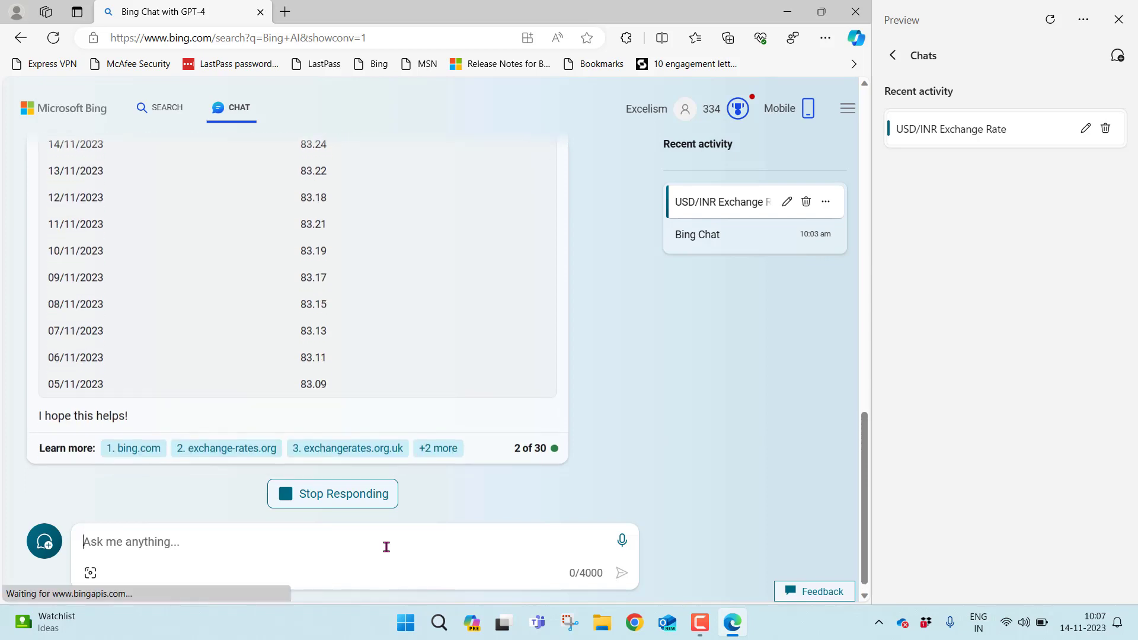
pyautogui.click(438, 453)
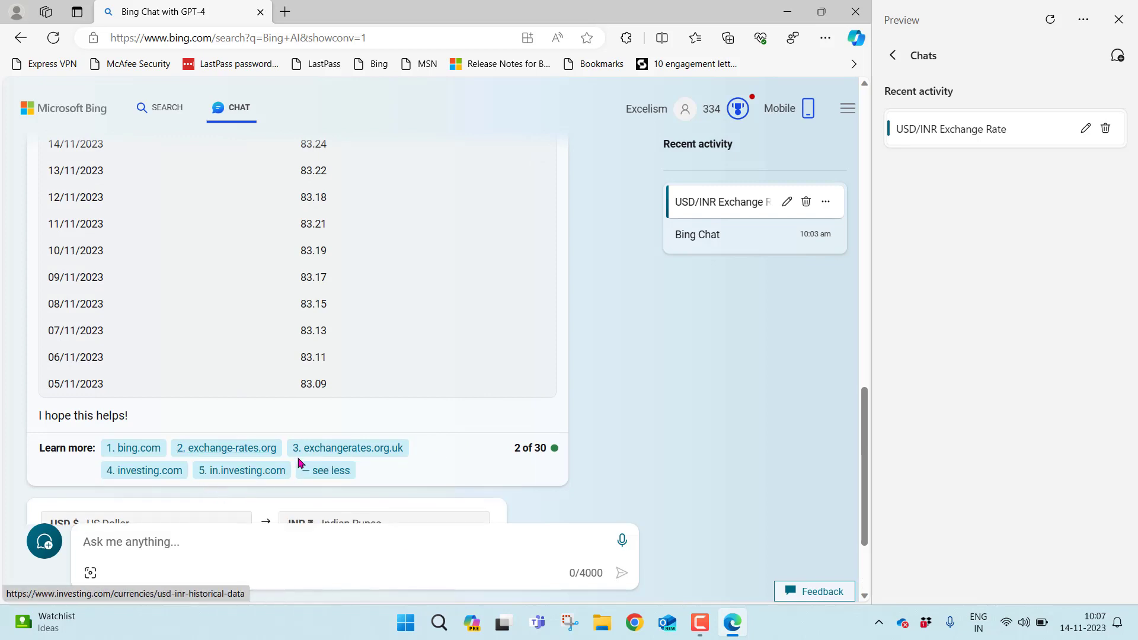
pyautogui.moveTo(862, 476); pyautogui.dragTo(896, 535)
pyautogui.moveTo(895, 435); pyautogui.dragTo(888, 390)
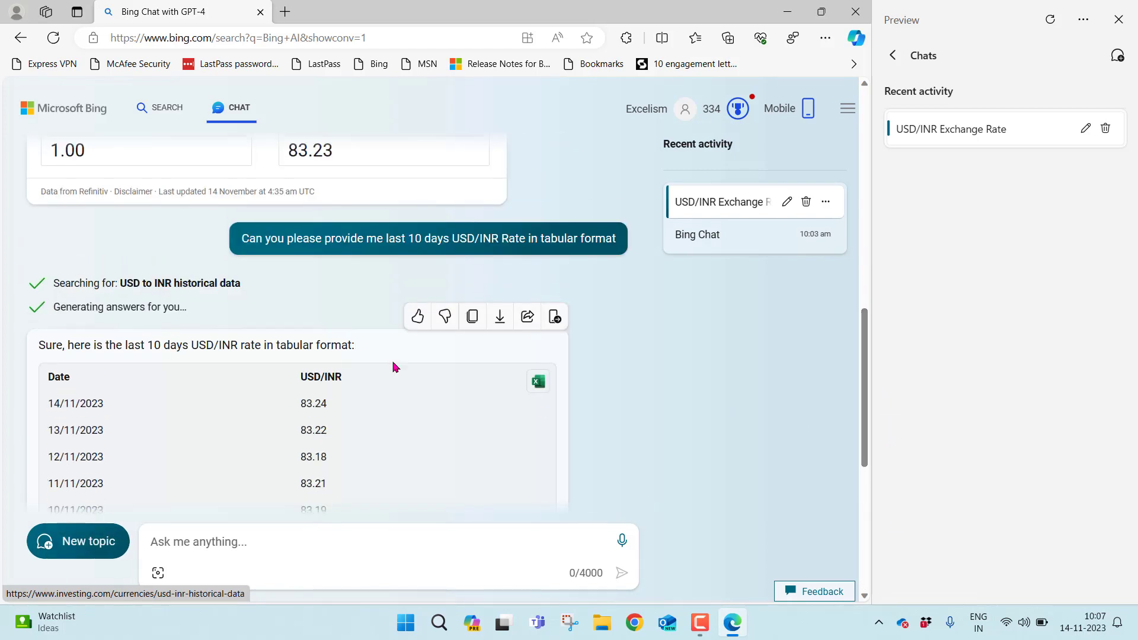
pyautogui.click(480, 317)
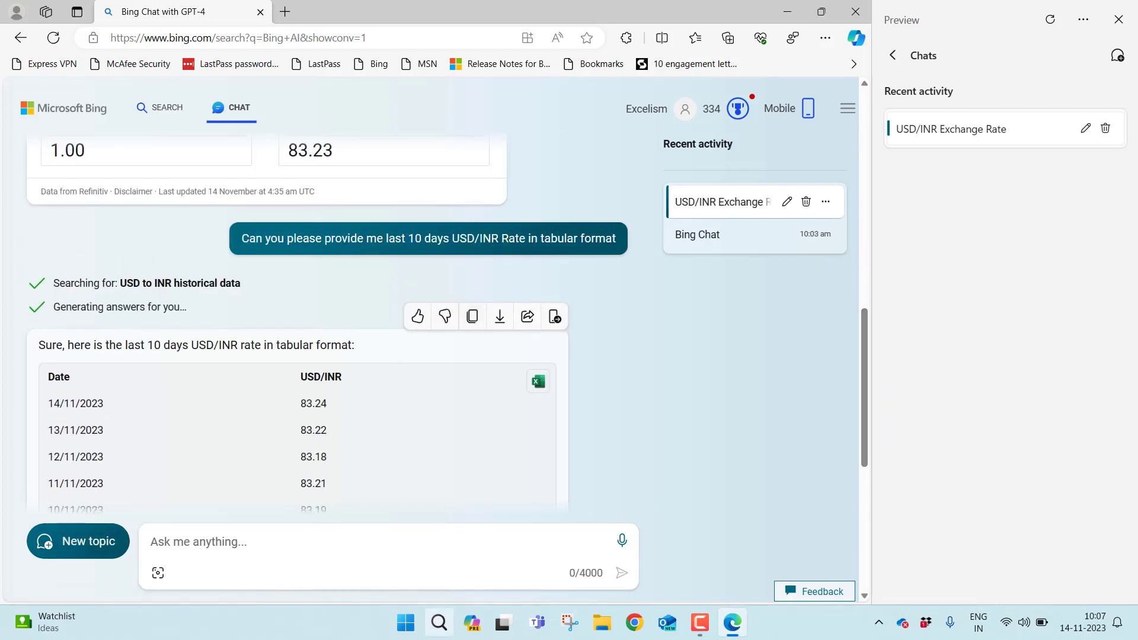
# Step: Launch Excel from Windows search
pyautogui.click(439, 623)
pyautogui.write('excel')
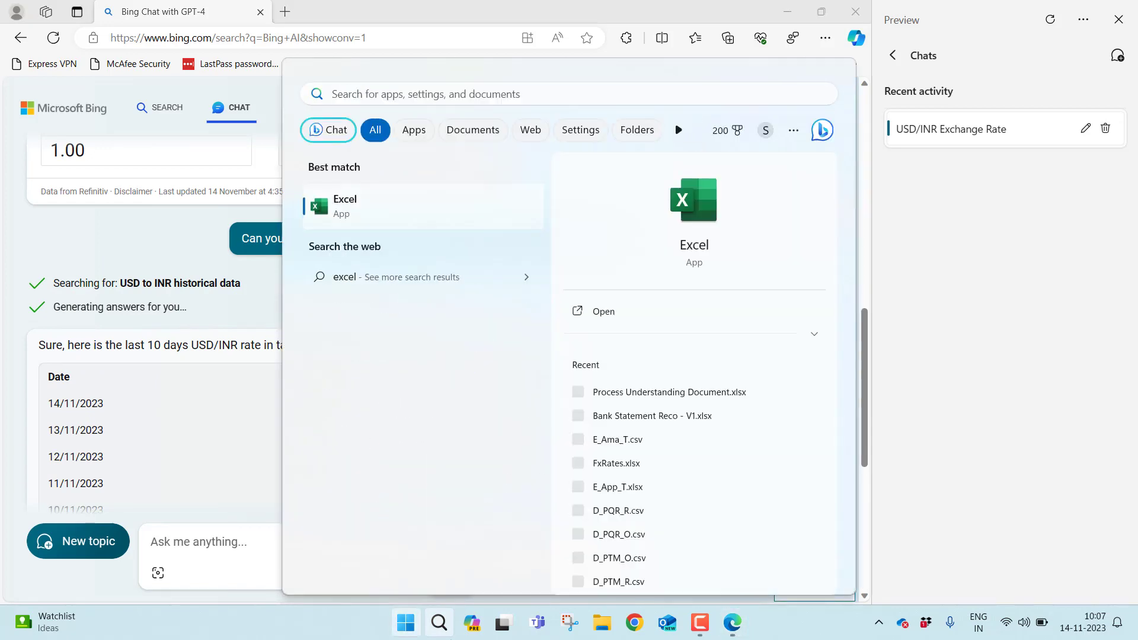
pyautogui.press('Return')
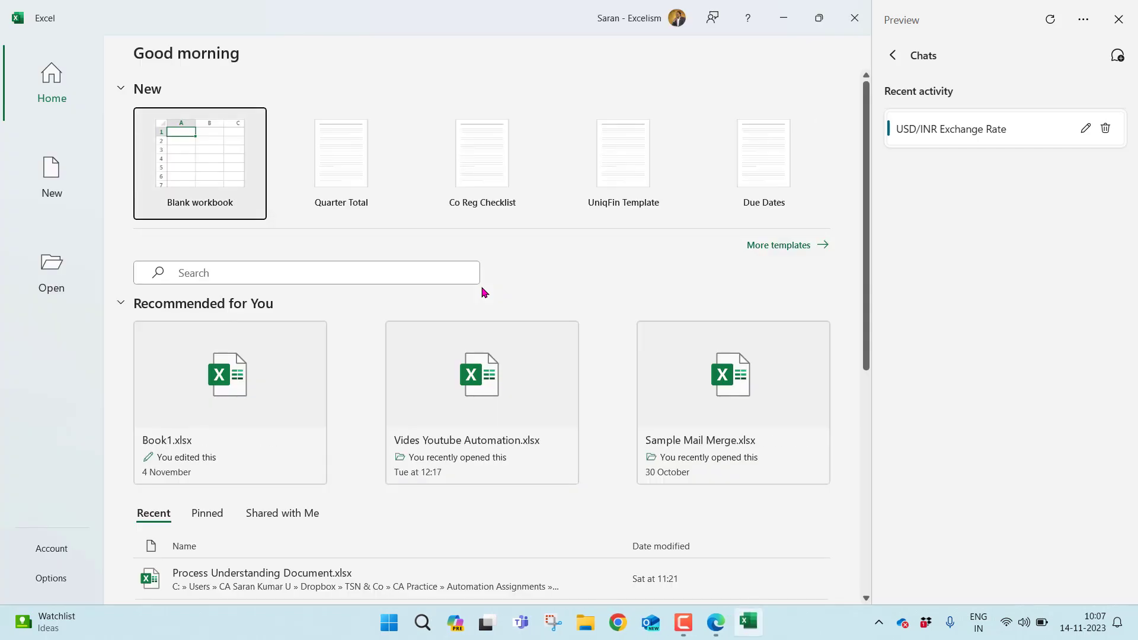
# Step: Paste the copied rate table into a blank workbook at A1, then close it without saving
pyautogui.press('Return')
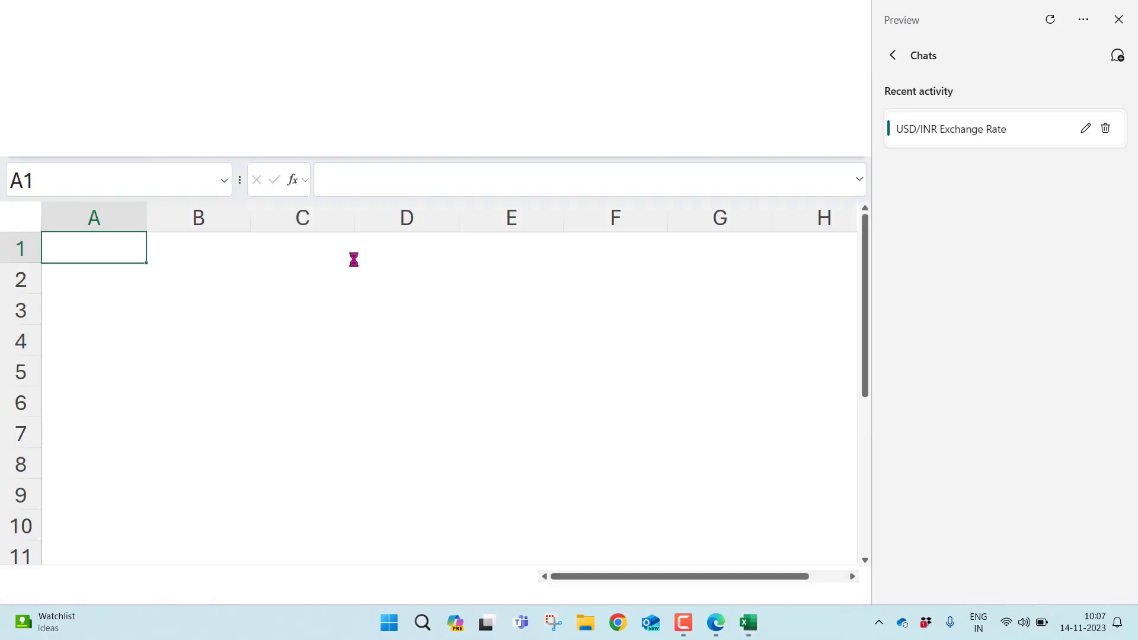
pyautogui.hotkey('ctrl', 'v')
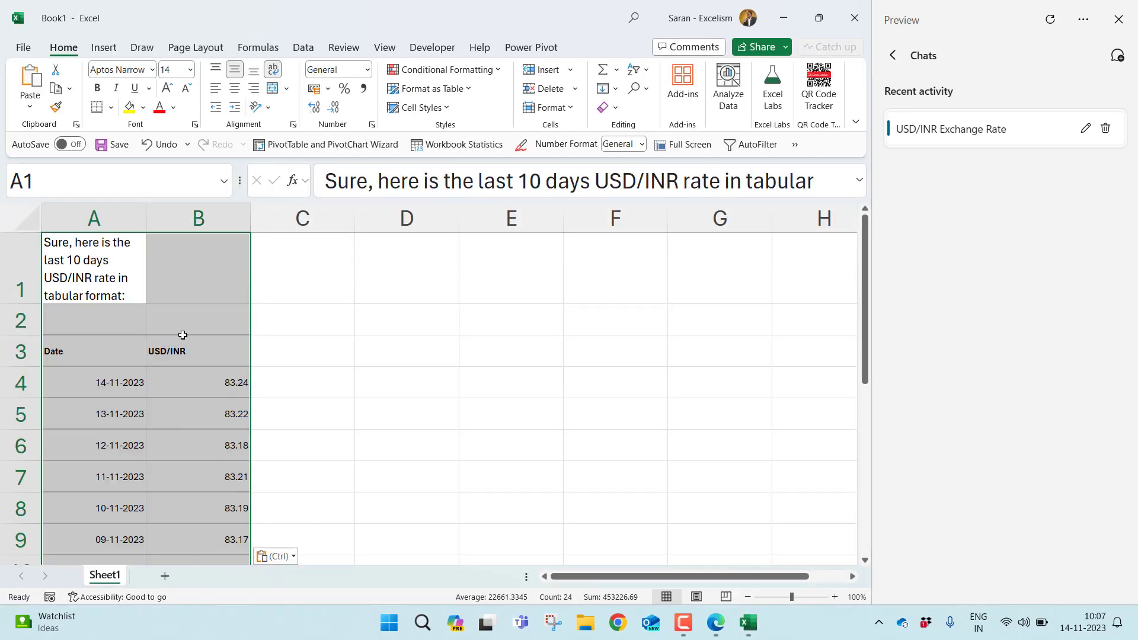
pyautogui.click(433, 339)
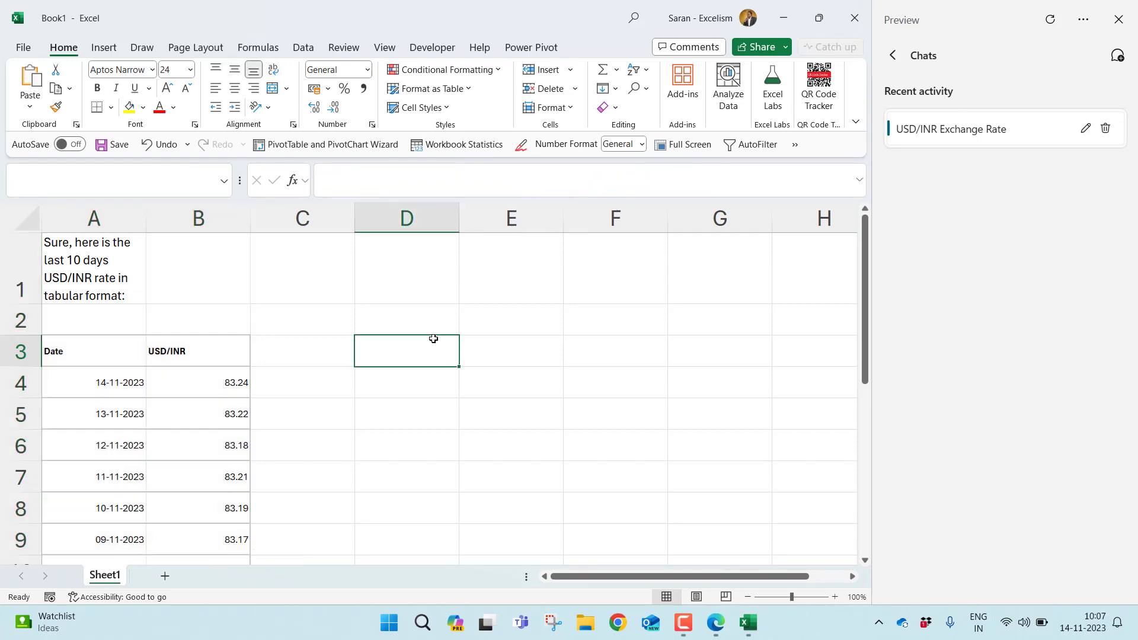
pyautogui.hotkey('ctrl', 'w')
pyautogui.click(513, 388)
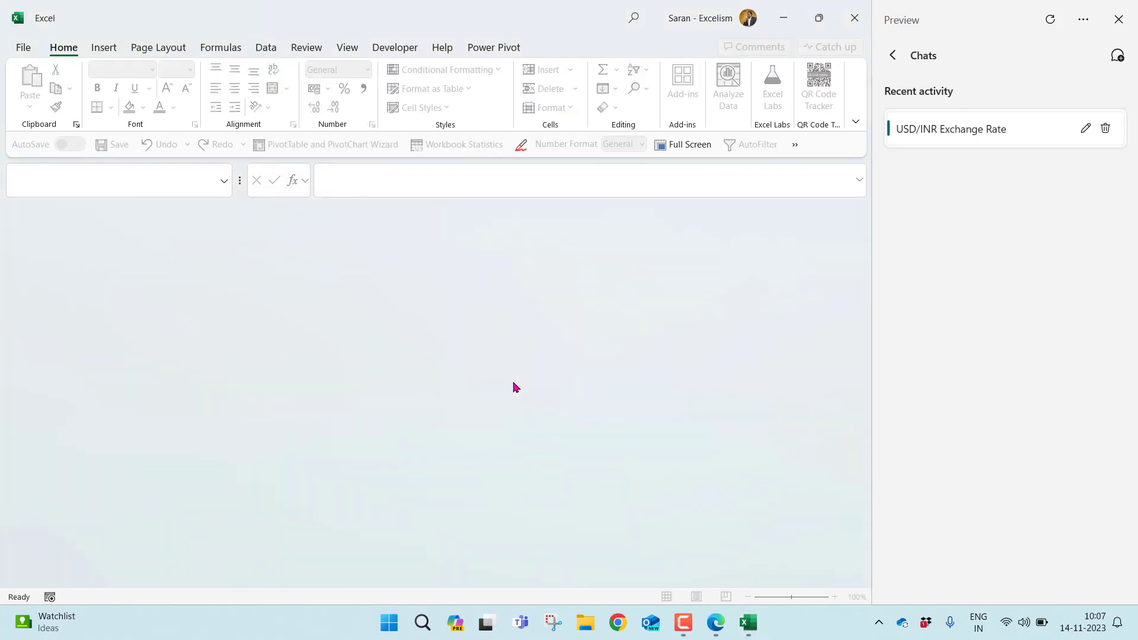
# Step: Close the empty Excel window and export the full 10-row rate table to Excel for the web
pyautogui.click(842, 22)
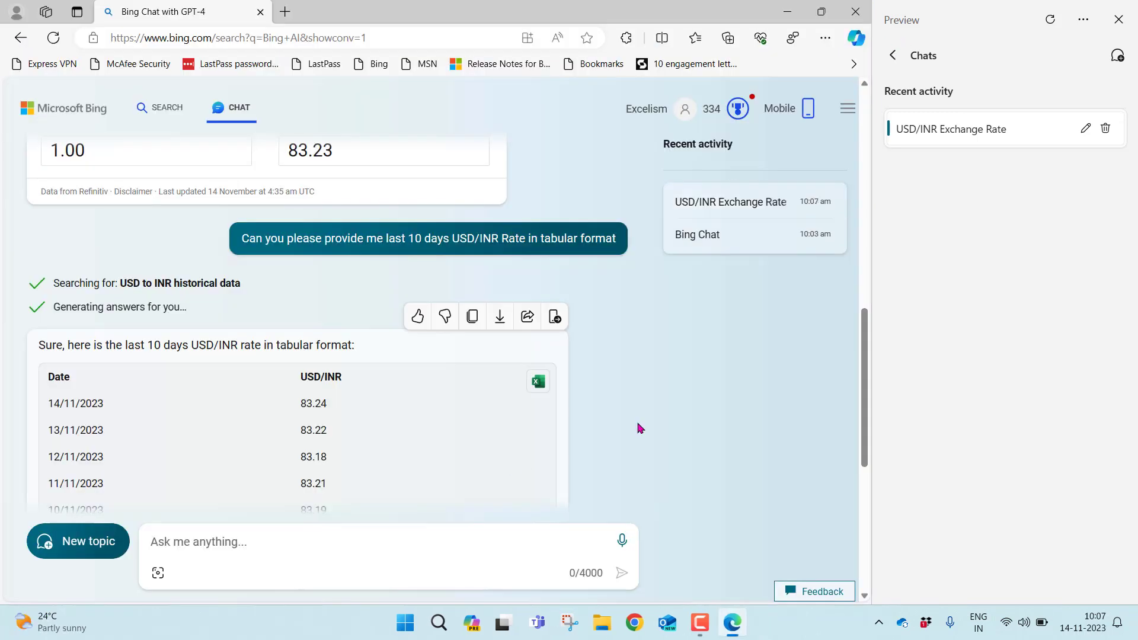
pyautogui.moveTo(863, 398); pyautogui.dragTo(863, 444)
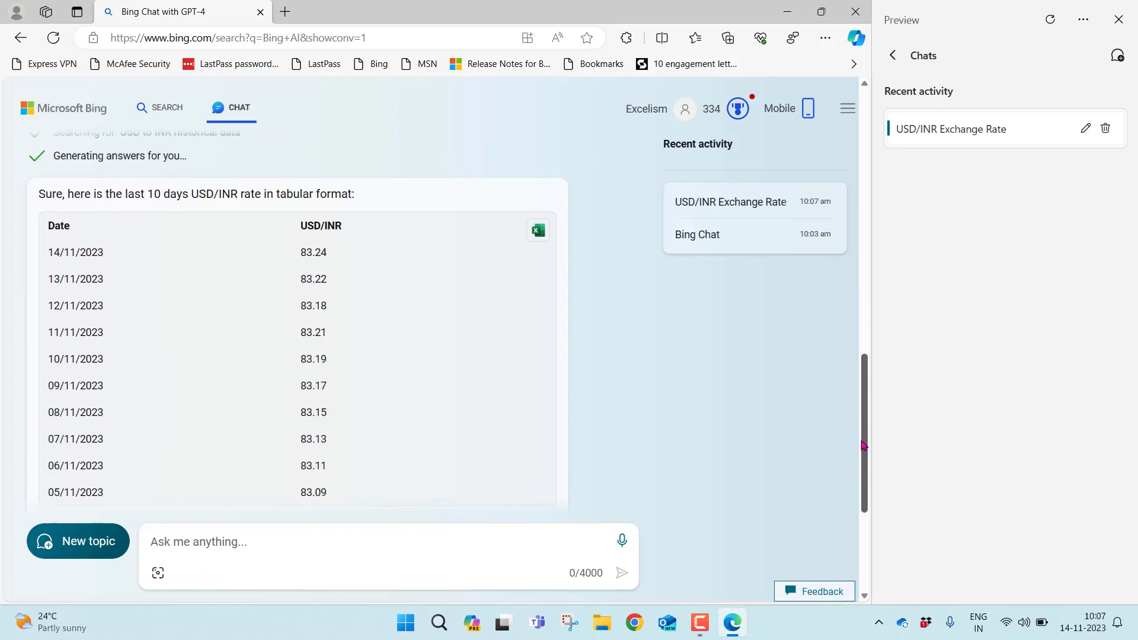
pyautogui.click(538, 233)
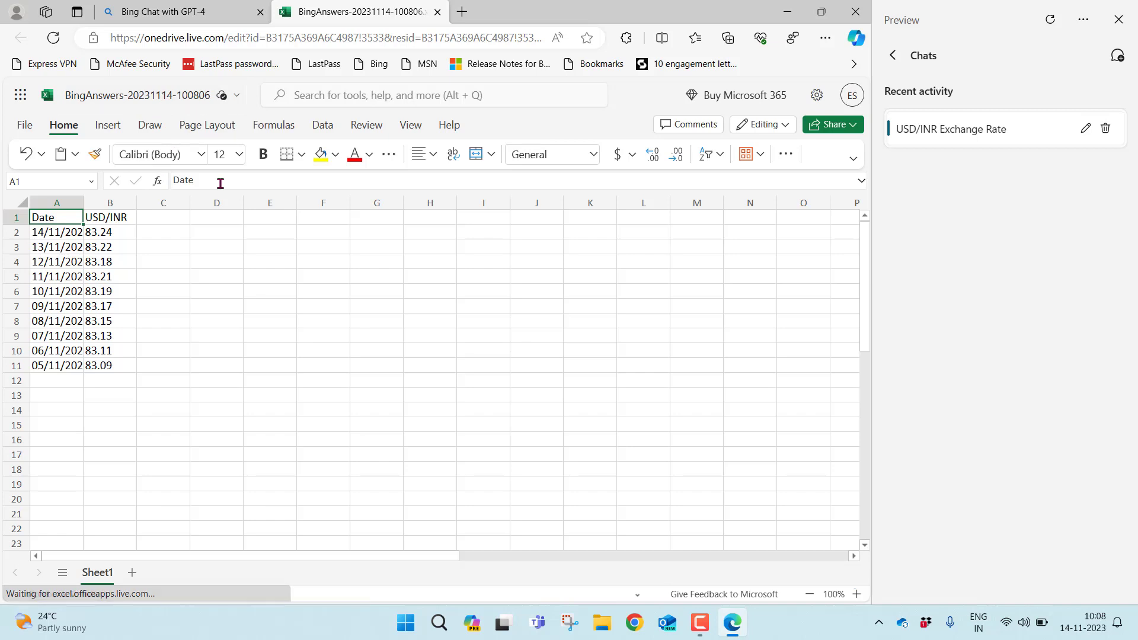
pyautogui.moveTo(59, 200); pyautogui.dragTo(112, 200)
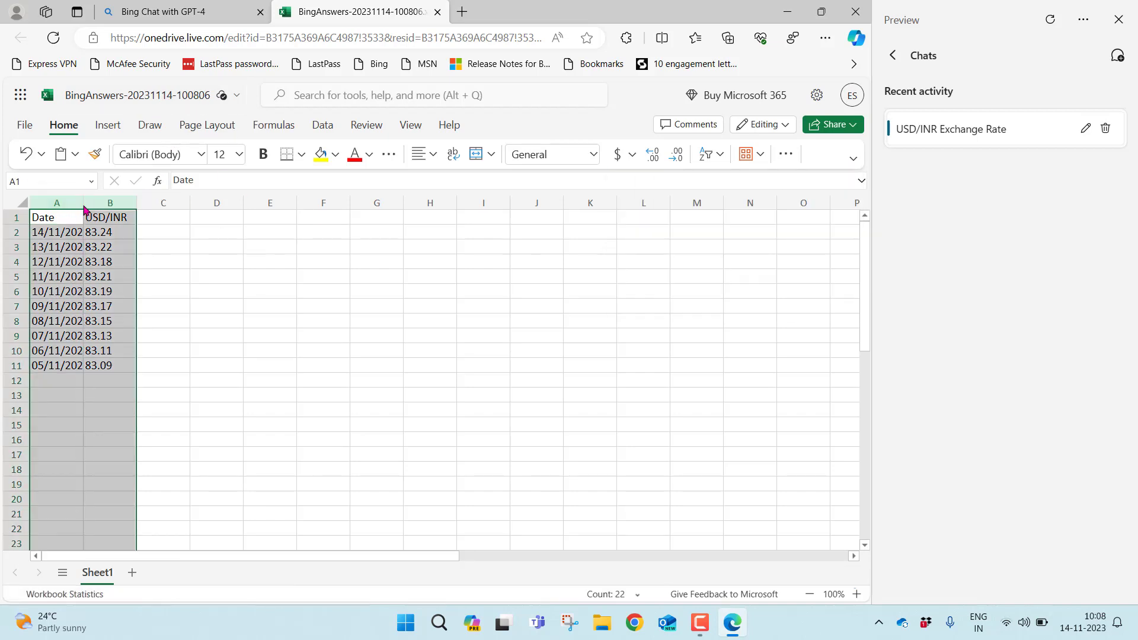
pyautogui.click(183, 264)
pyautogui.click(168, 10)
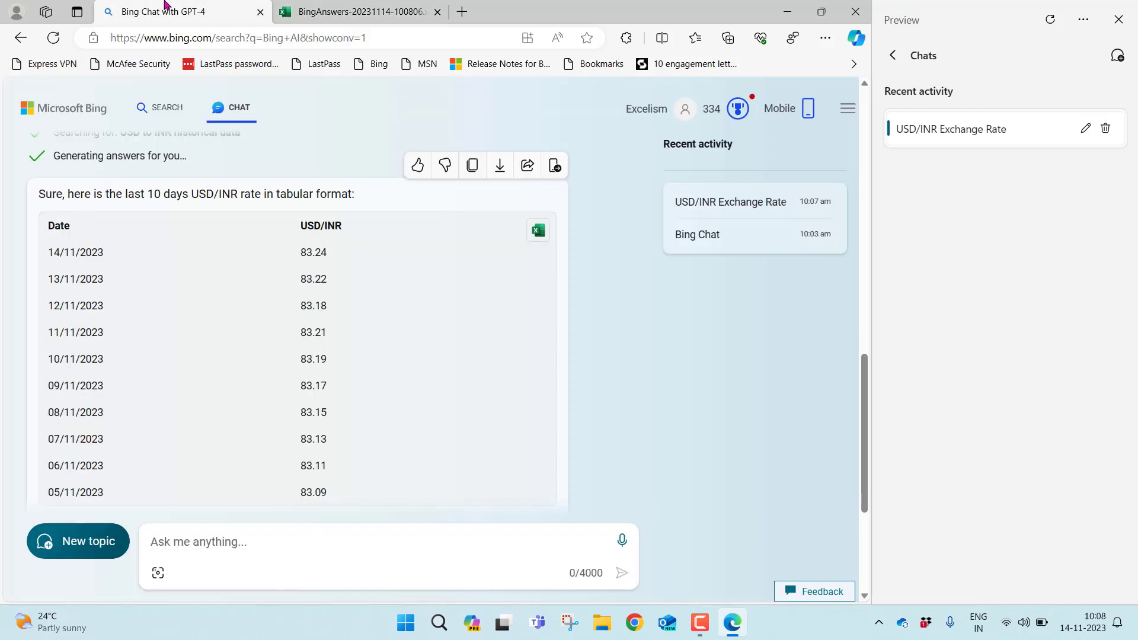
# Step: Export the Bing Chat rate answer as a Word document, Answer.docx
pyautogui.click(499, 168)
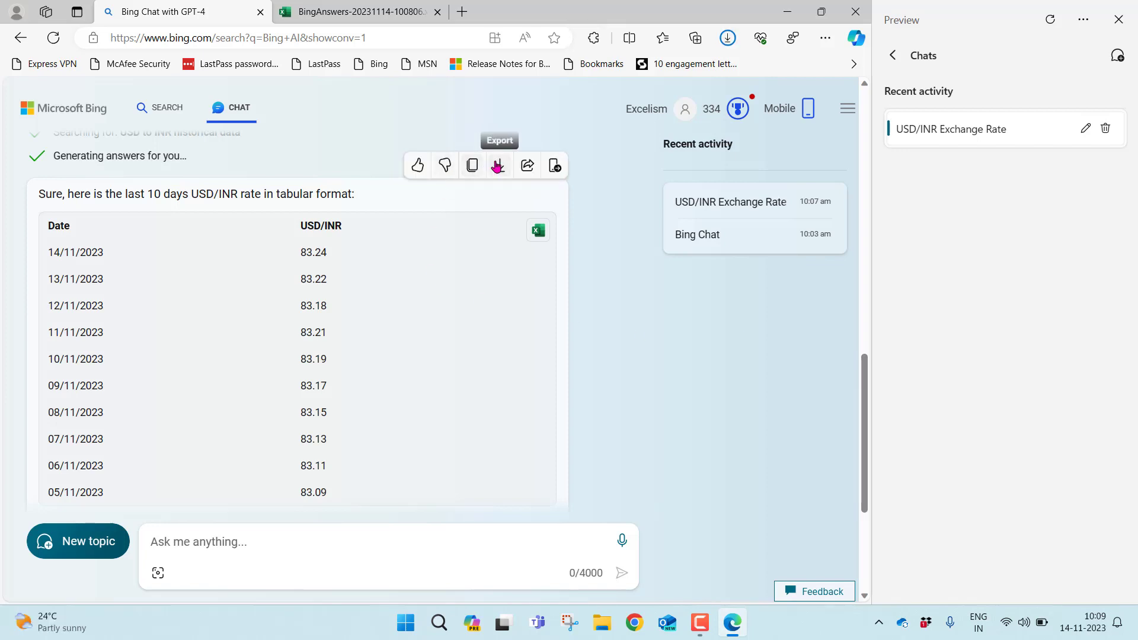
pyautogui.click(501, 168)
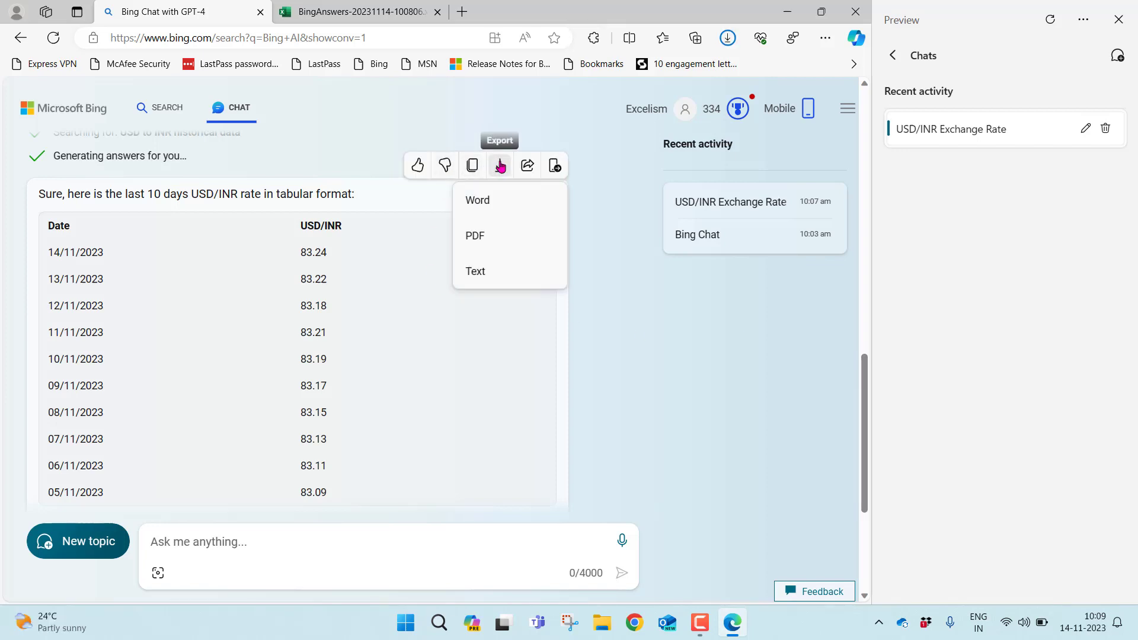
pyautogui.click(484, 202)
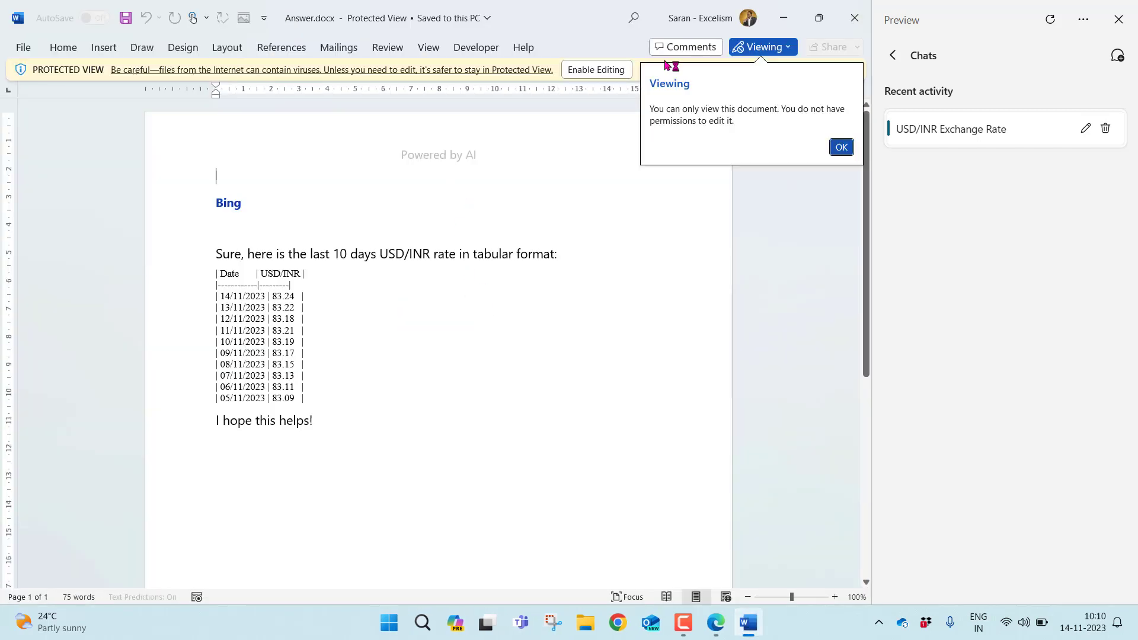
# Step: Make Answer.docx editable by leaving Protected View, then close Word
pyautogui.click(842, 147)
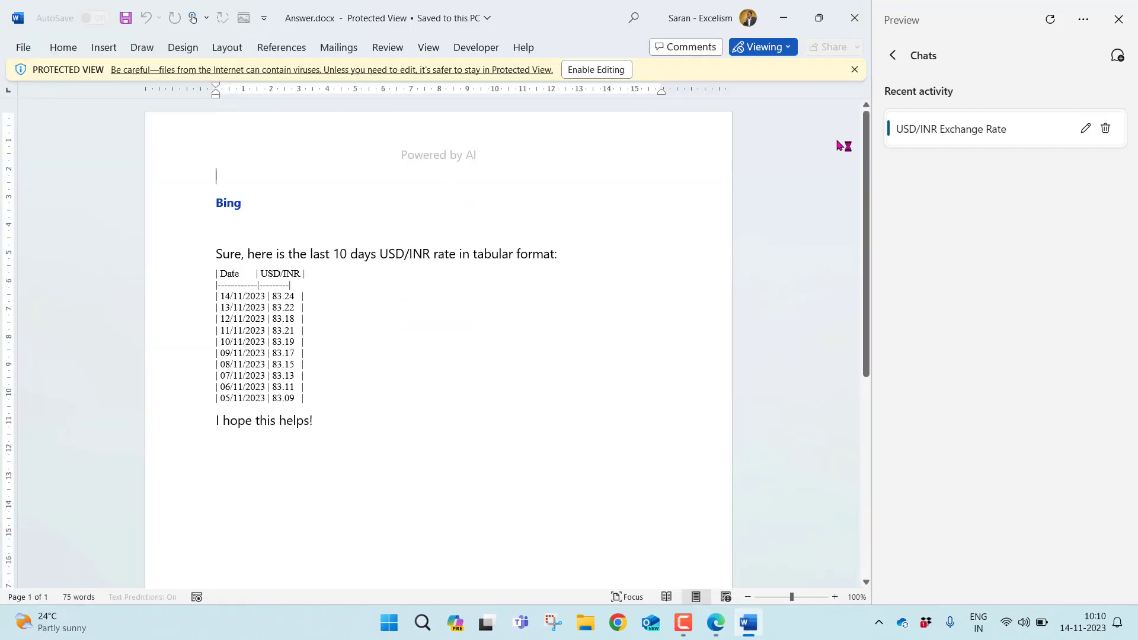
pyautogui.click(578, 69)
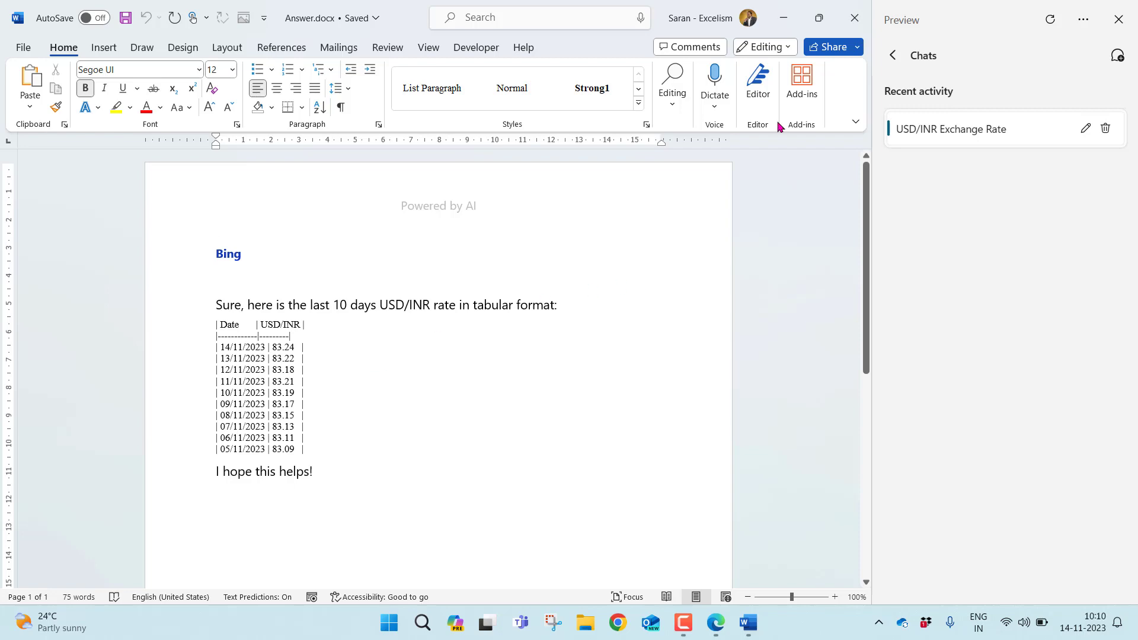
pyautogui.click(854, 18)
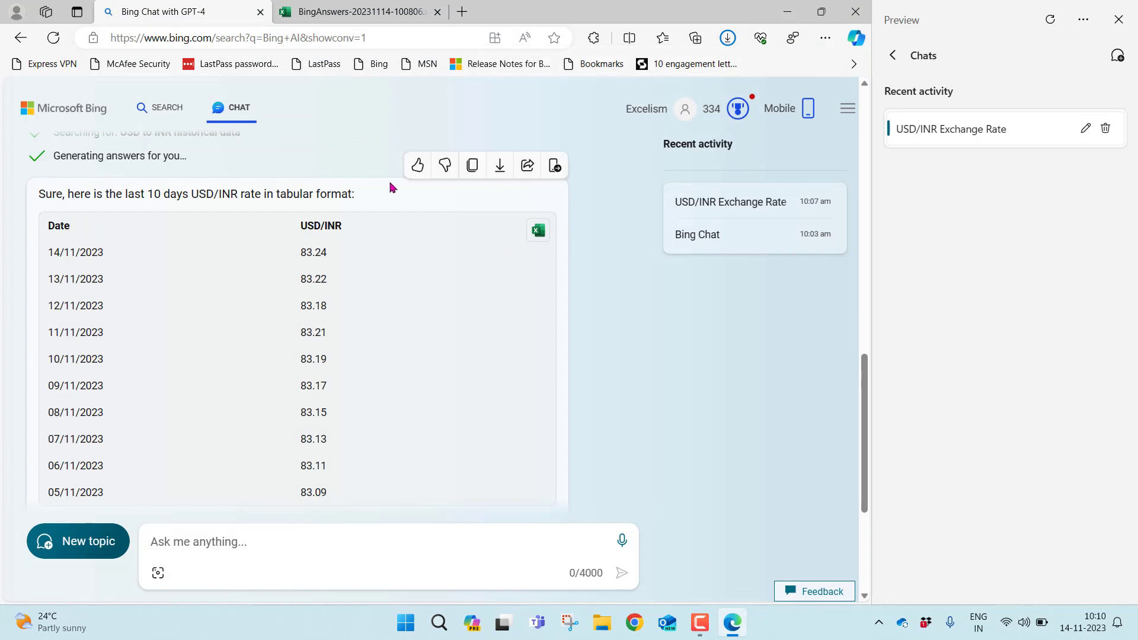
# Step: Export the USD/INR answer as Answer.txt, check it in Notepad, then close Notepad
pyautogui.click(498, 168)
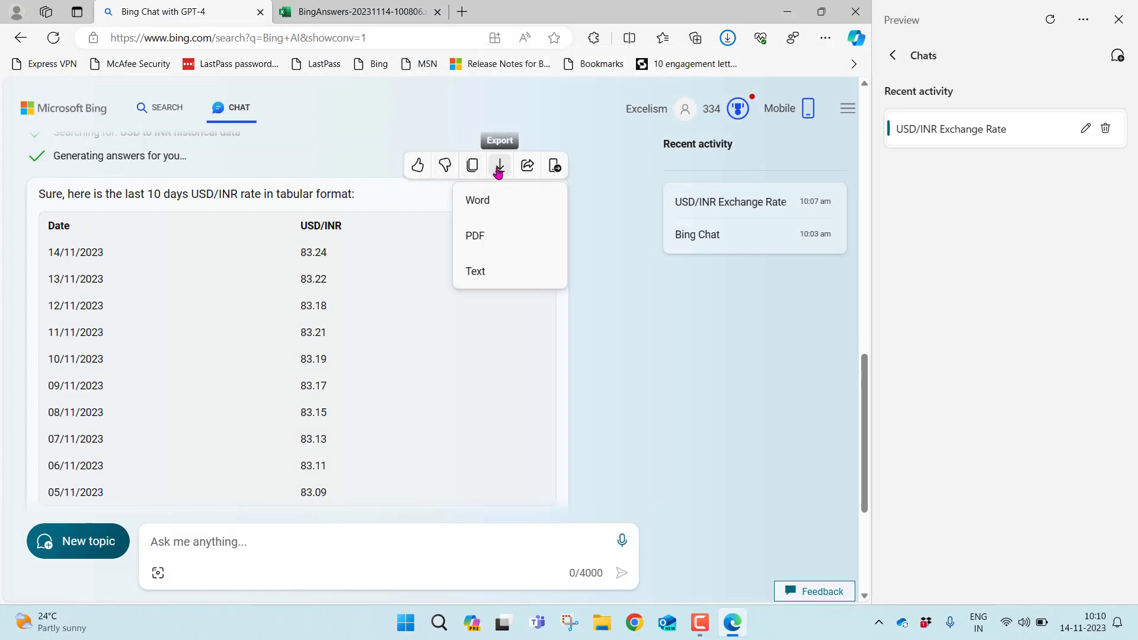
pyautogui.click(491, 273)
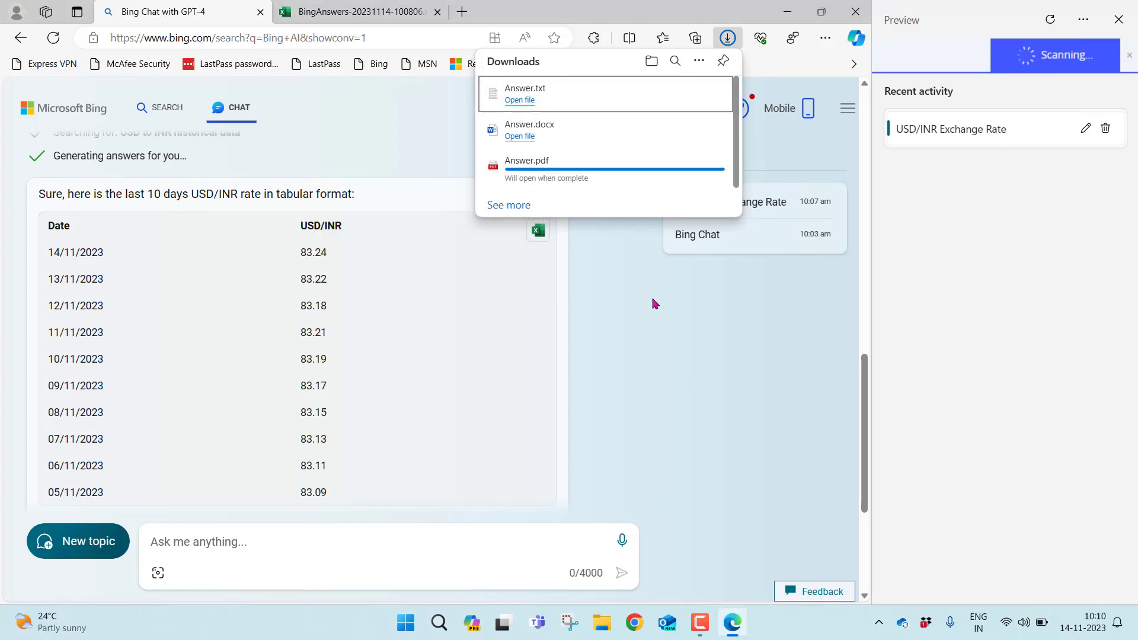
pyautogui.moveTo(614, 106)
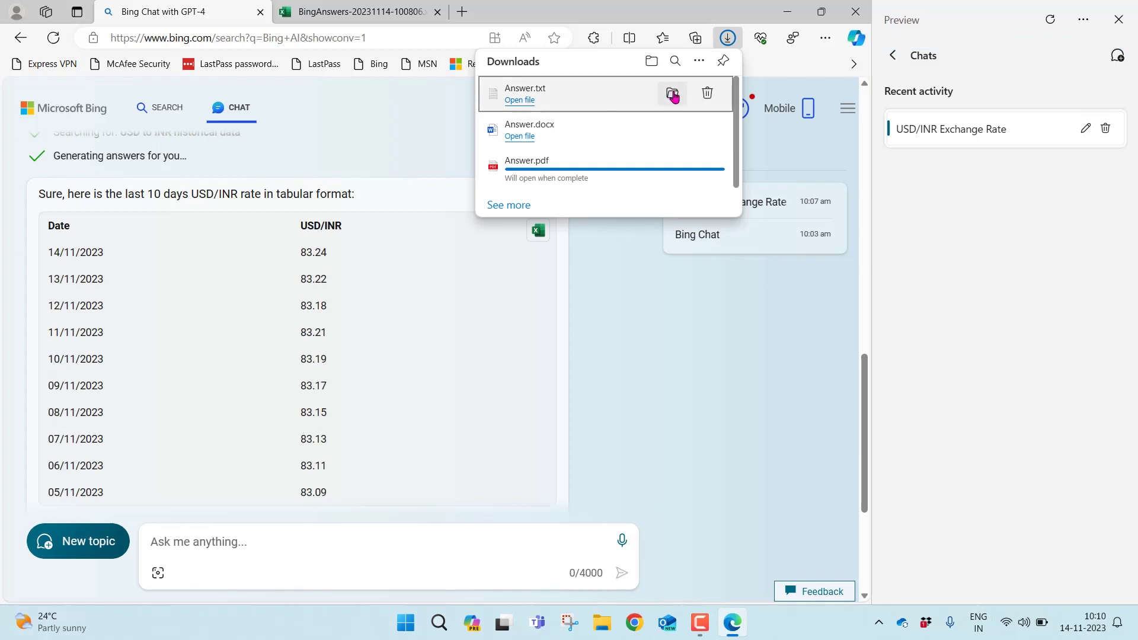
pyautogui.click(512, 102)
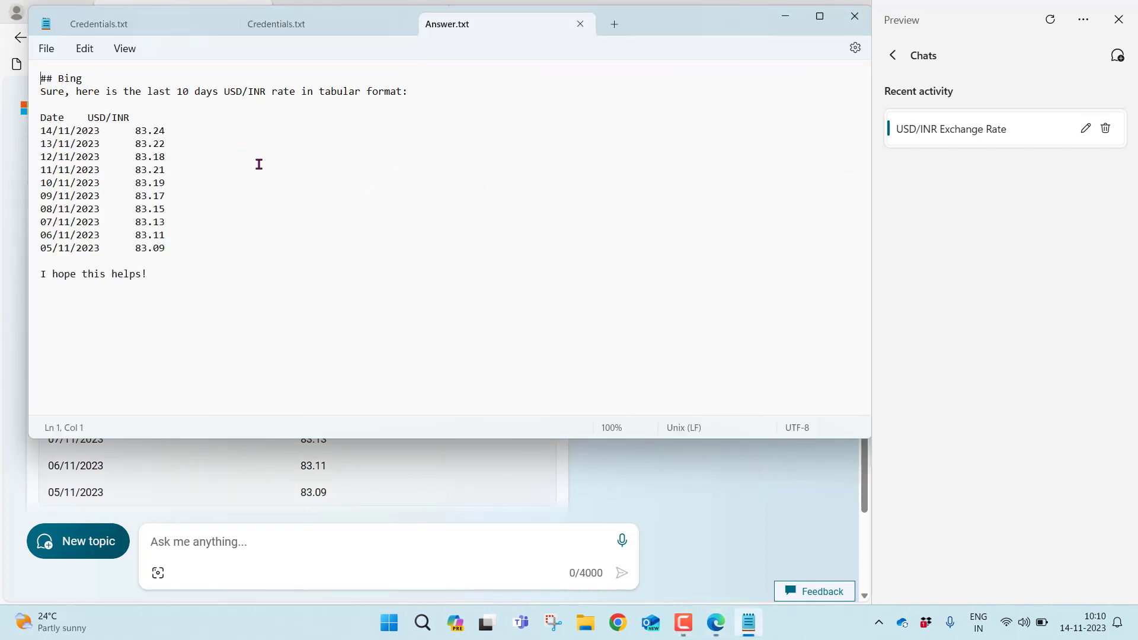
pyautogui.click(854, 16)
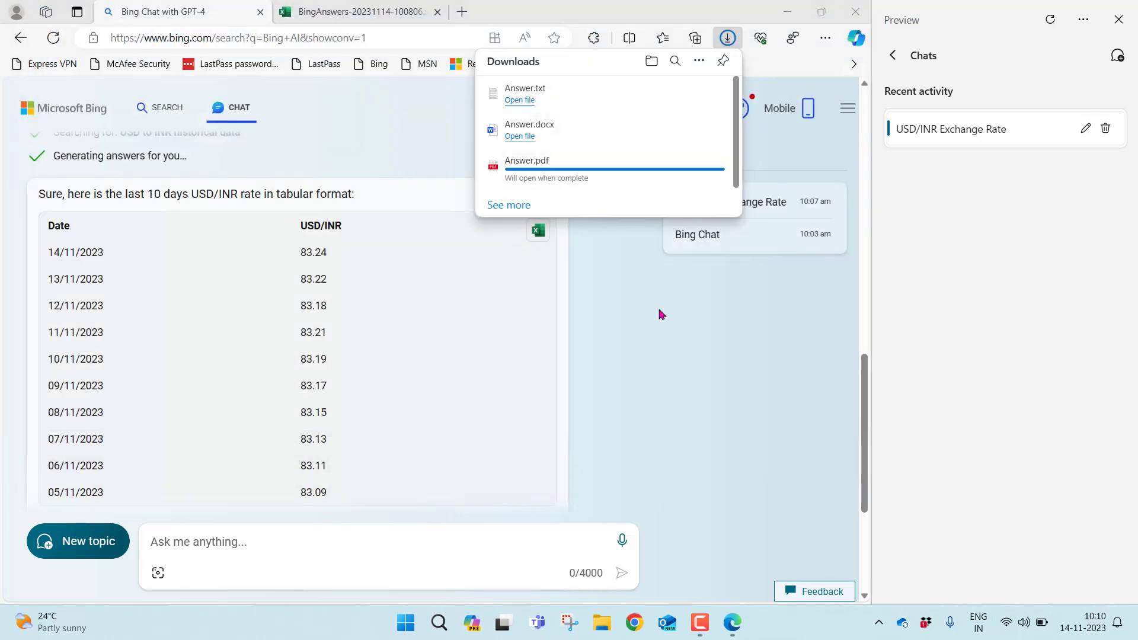
# Step: Copy the share link for the USD/INR rate answer and close the Share dialog
pyautogui.moveTo(475, 173)
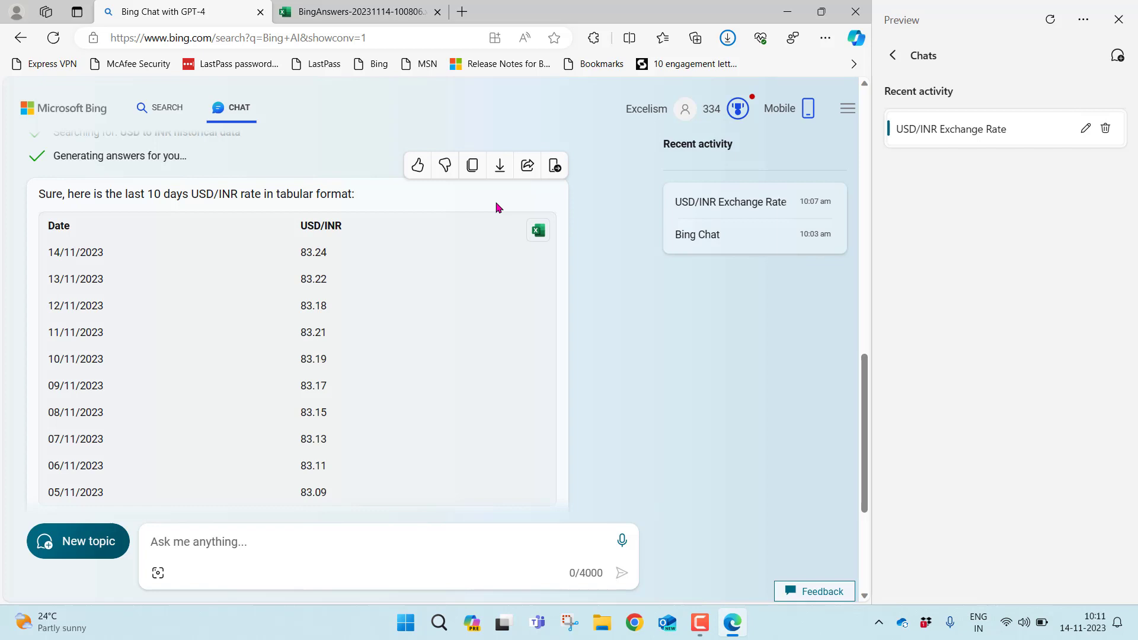
pyautogui.click(527, 166)
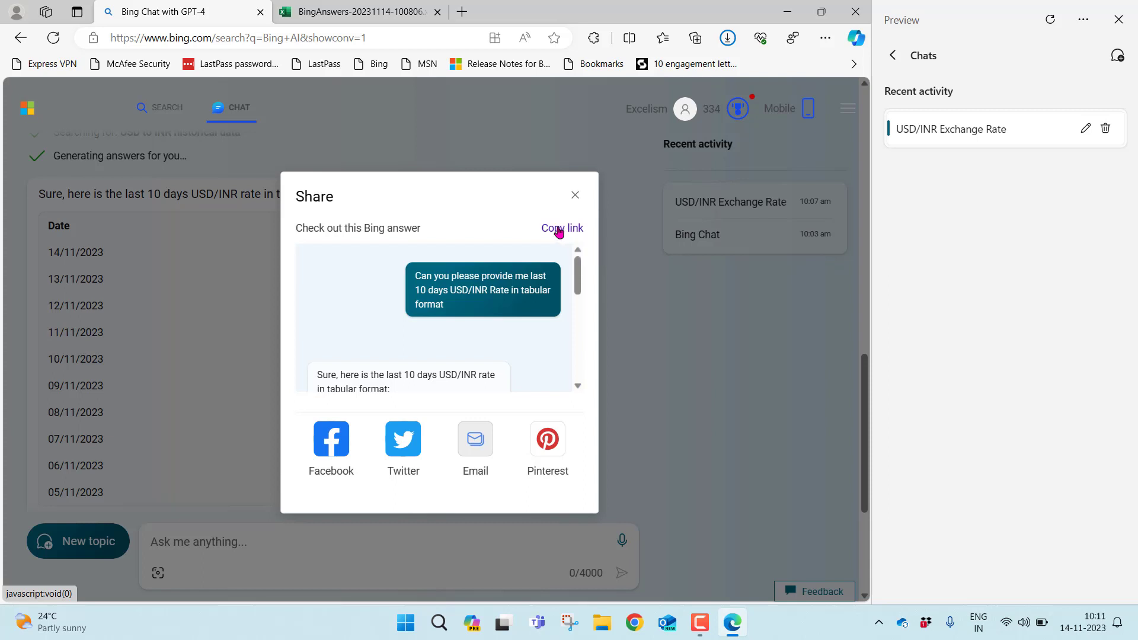
pyautogui.click(558, 231)
pyautogui.click(576, 195)
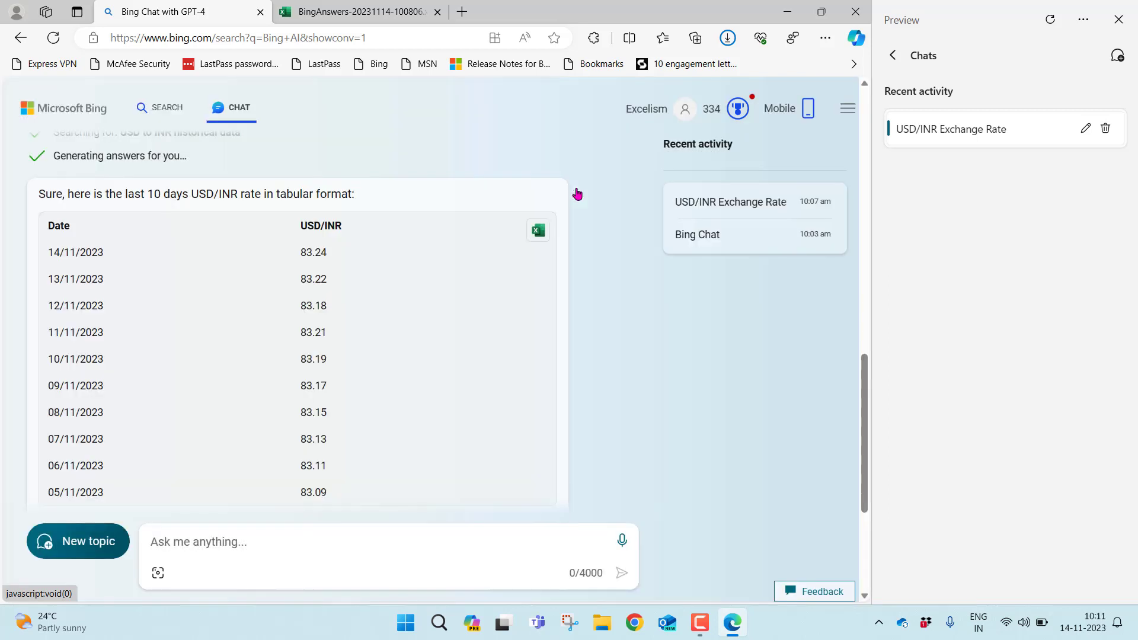
# Step: Load the copied answer link in a new InPrivate window
pyautogui.click(825, 38)
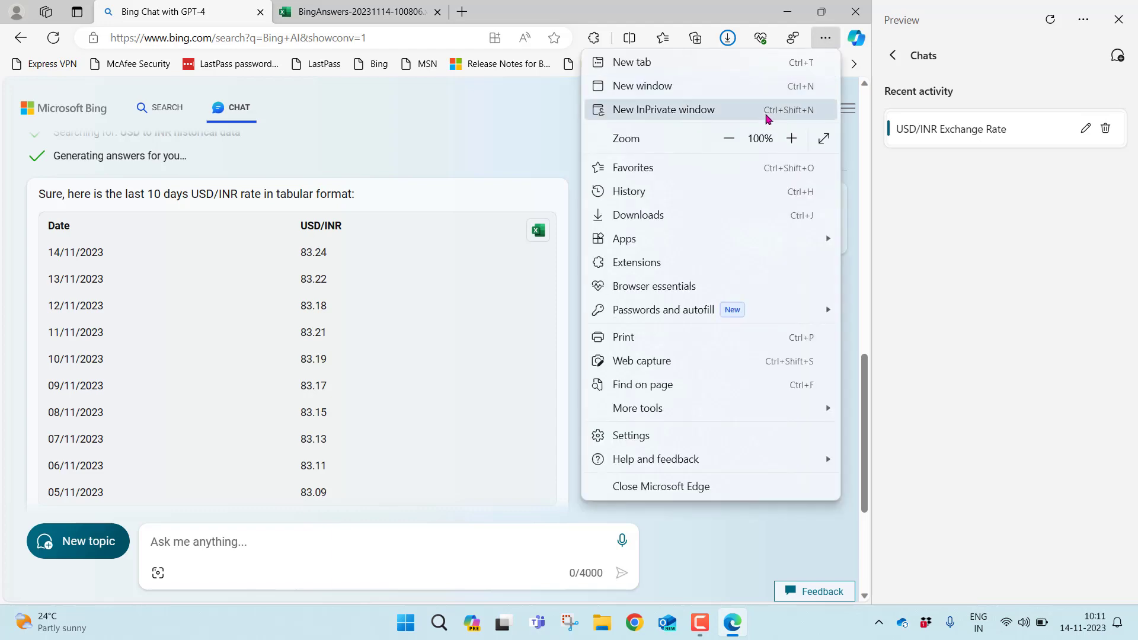
pyautogui.click(767, 116)
pyautogui.hotkey('ctrl', 'v')
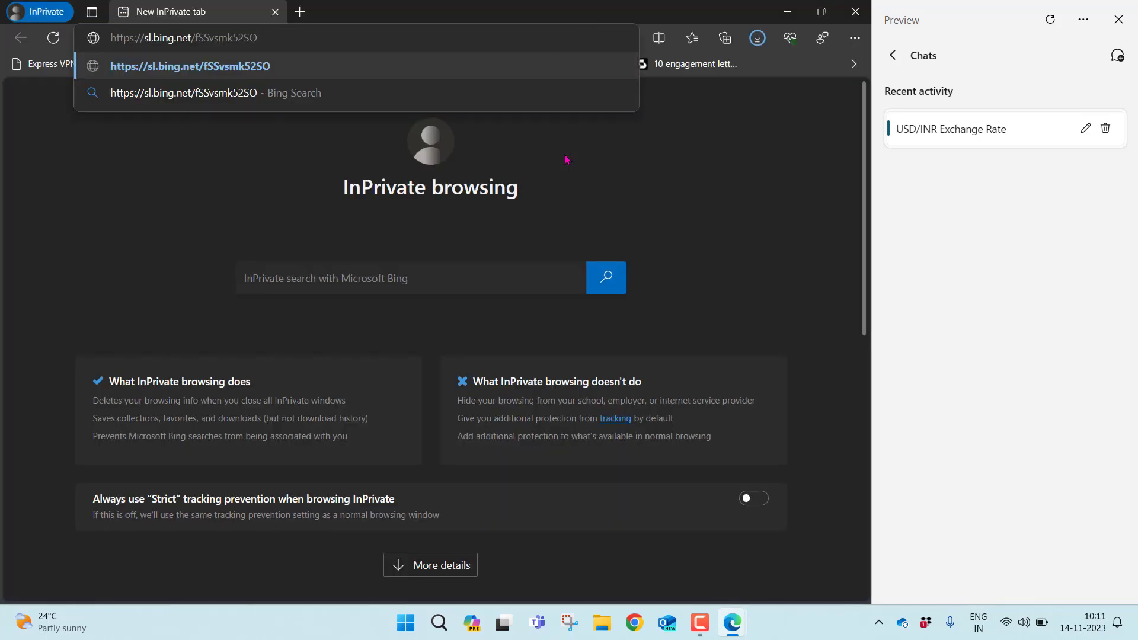
pyautogui.press('Return')
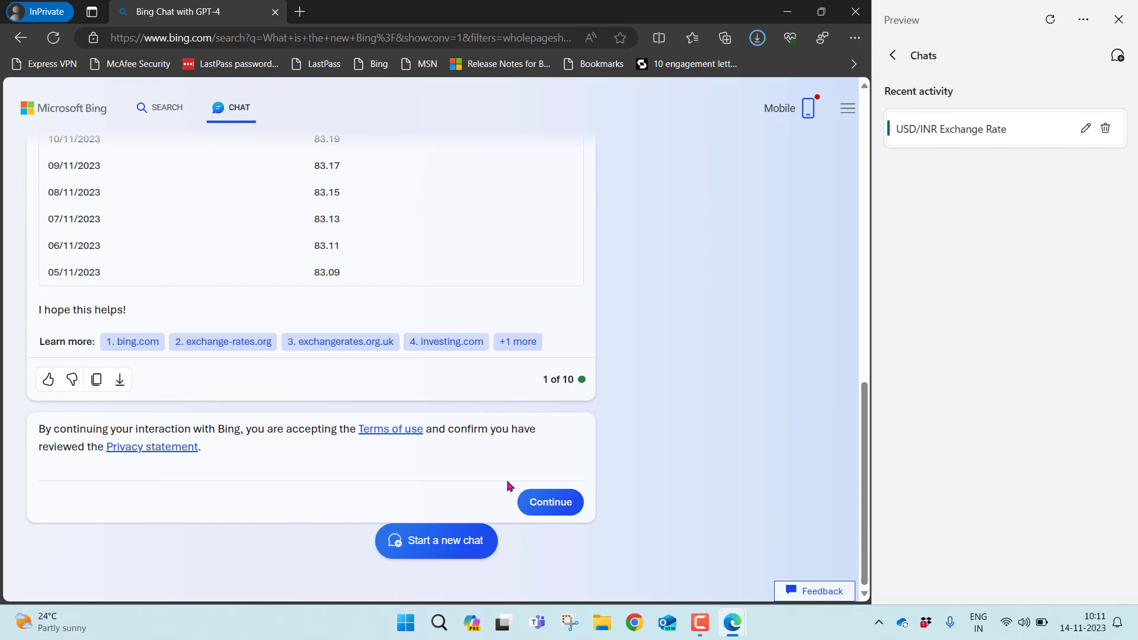
# Step: Accept the terms and scroll through the shared 10-day USD/INR rate table
pyautogui.click(543, 504)
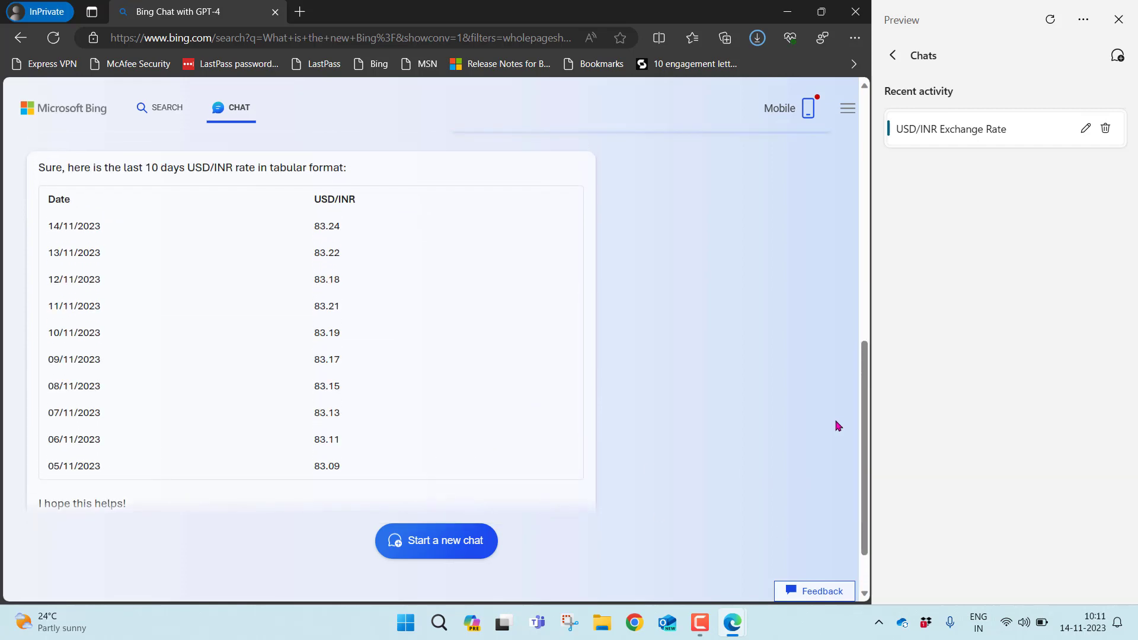
pyautogui.scroll(-1, 862, 503)
pyautogui.scroll(1, 863, 491)
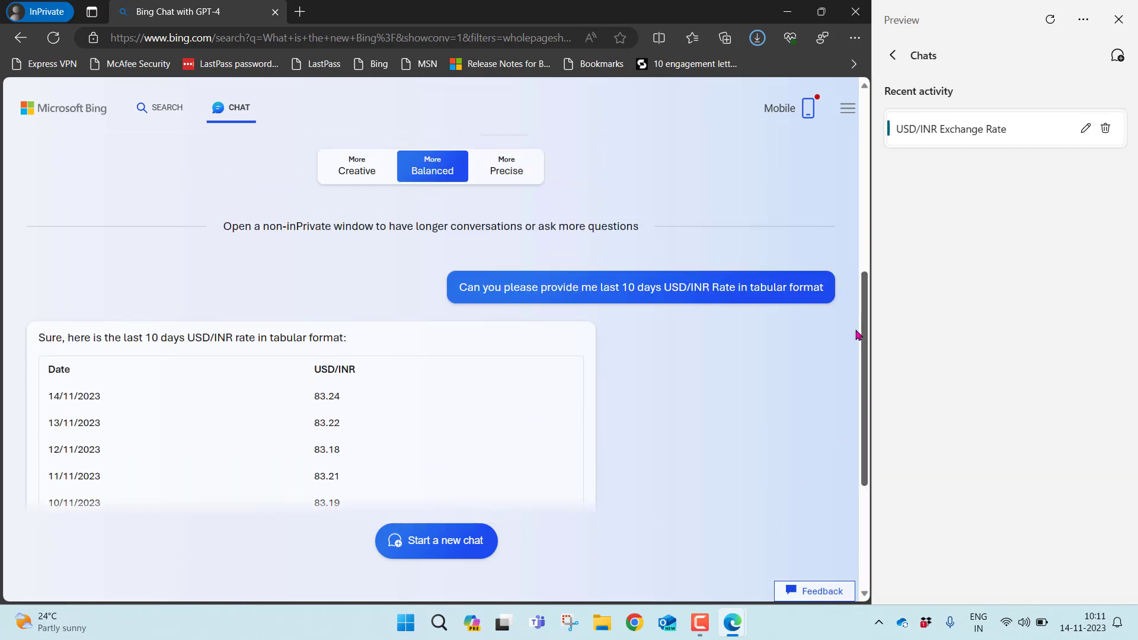
pyautogui.scroll(8, 863, 462)
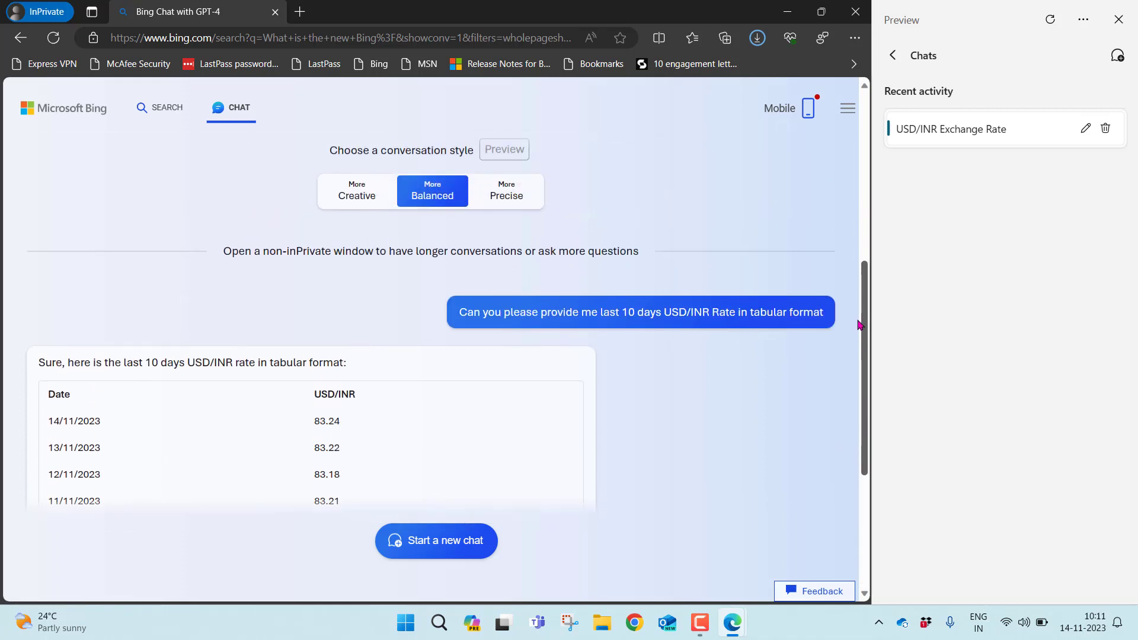
pyautogui.moveTo(867, 219); pyautogui.dragTo(868, 400)
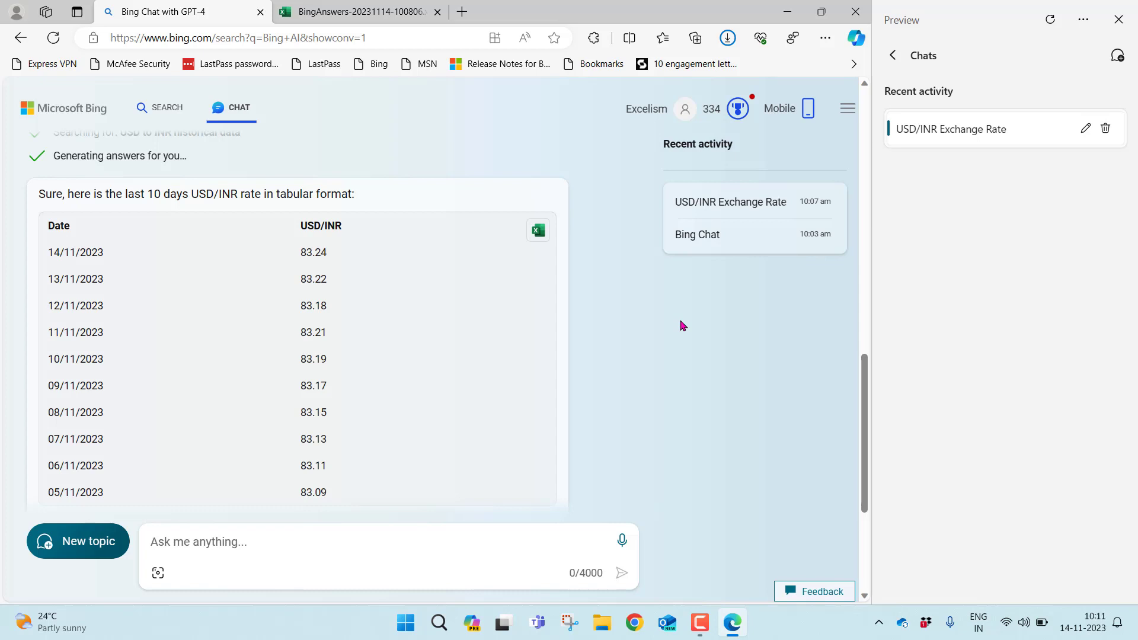
# Step: Refresh the Copilot sidebar and reopen the USD/INR Exchange Rate chat from the Chats list
pyautogui.click(1050, 20)
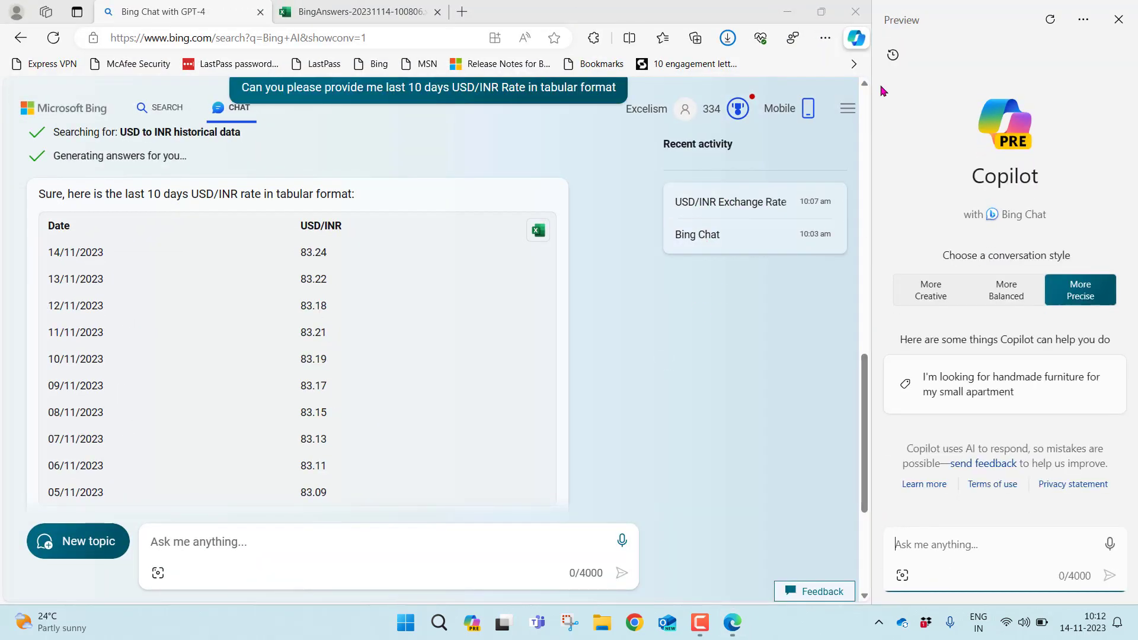
pyautogui.click(892, 64)
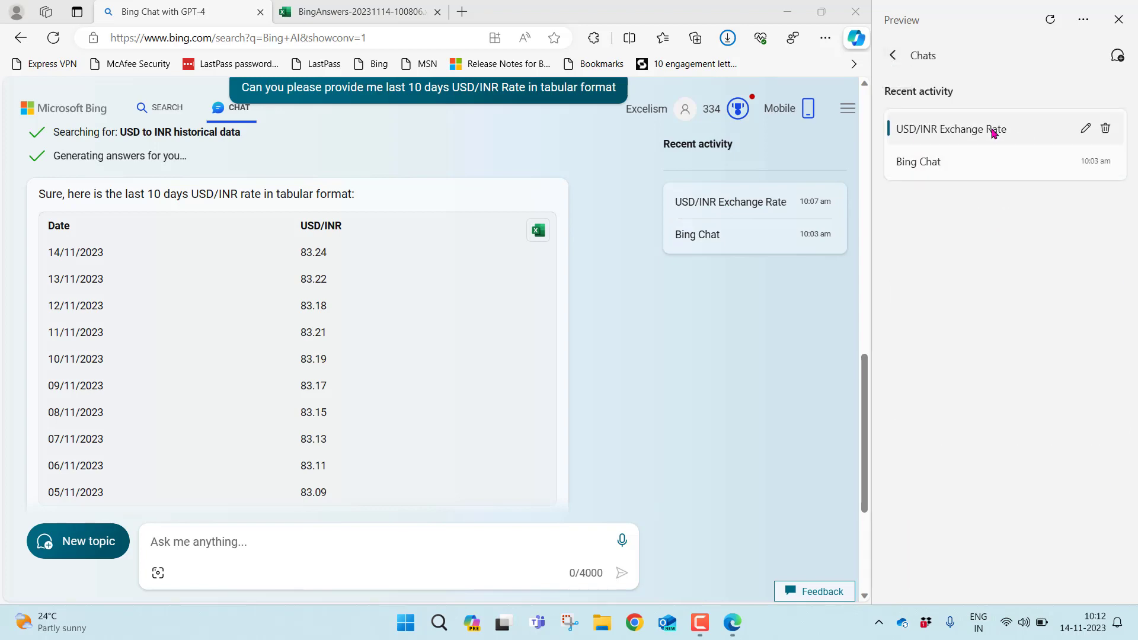
pyautogui.click(994, 132)
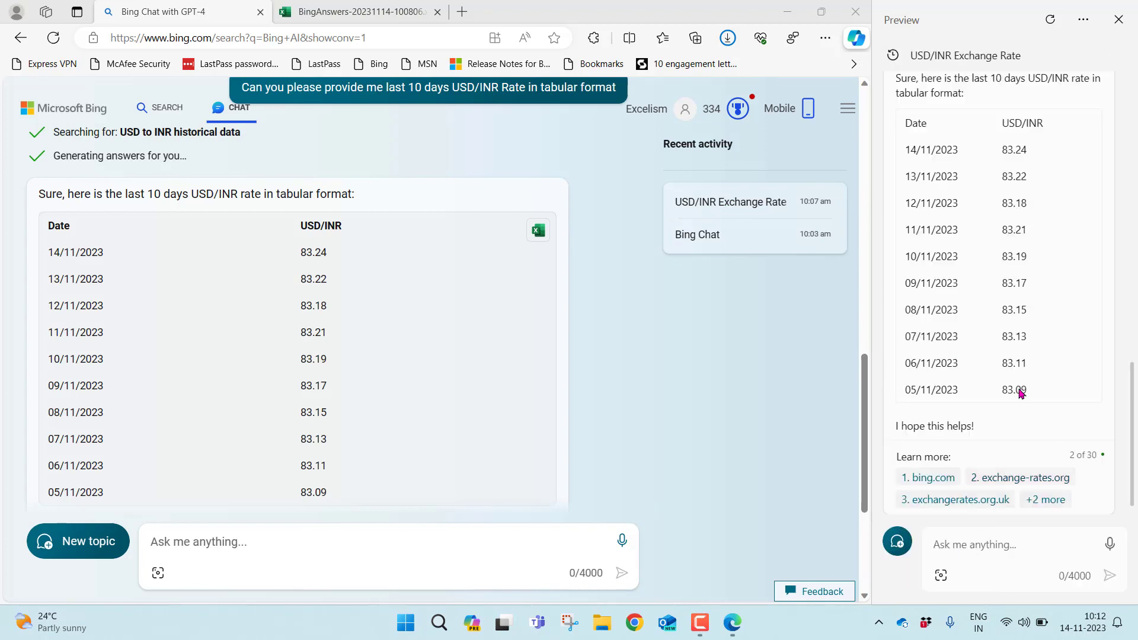
pyautogui.click(1017, 549)
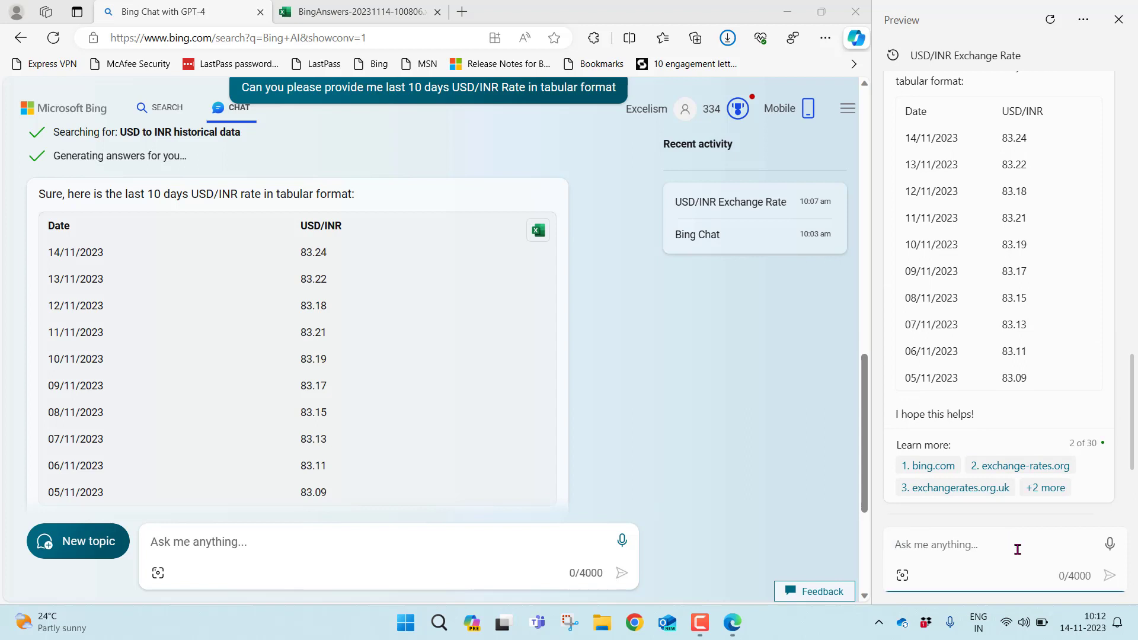